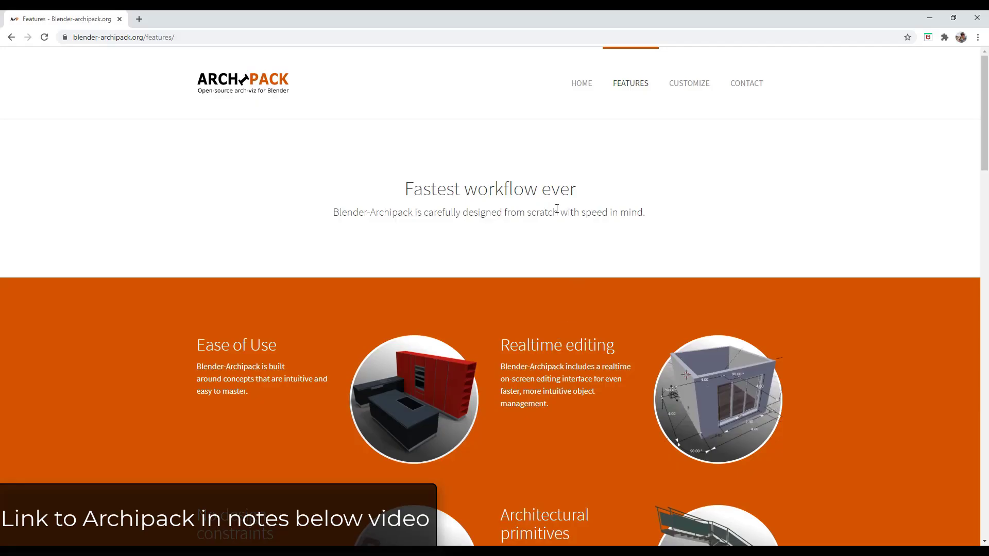
- Scroll the Archipack Features page down to the No design constraints and Architectural primitives sections
scroll(521, 233, down, 6)
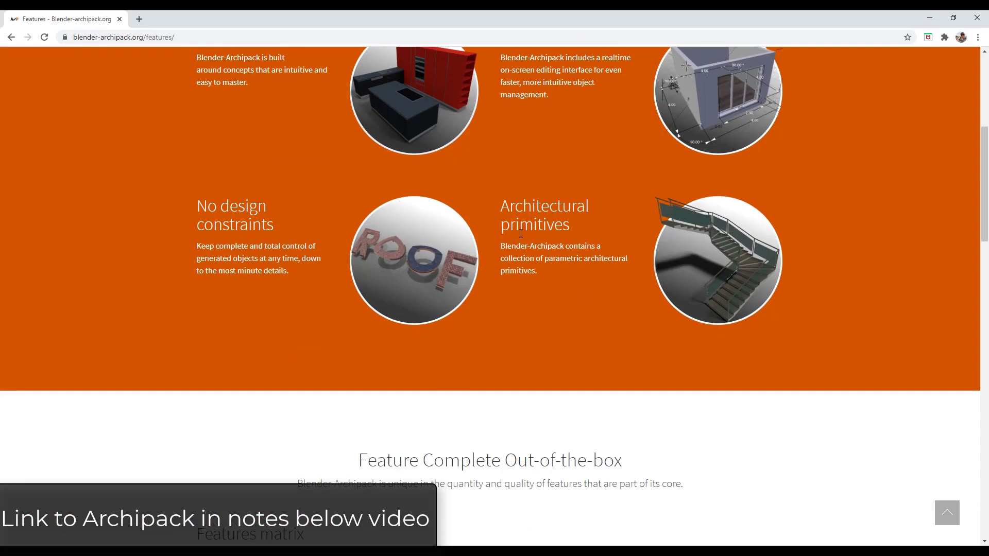
scroll(521, 232, down, 8)
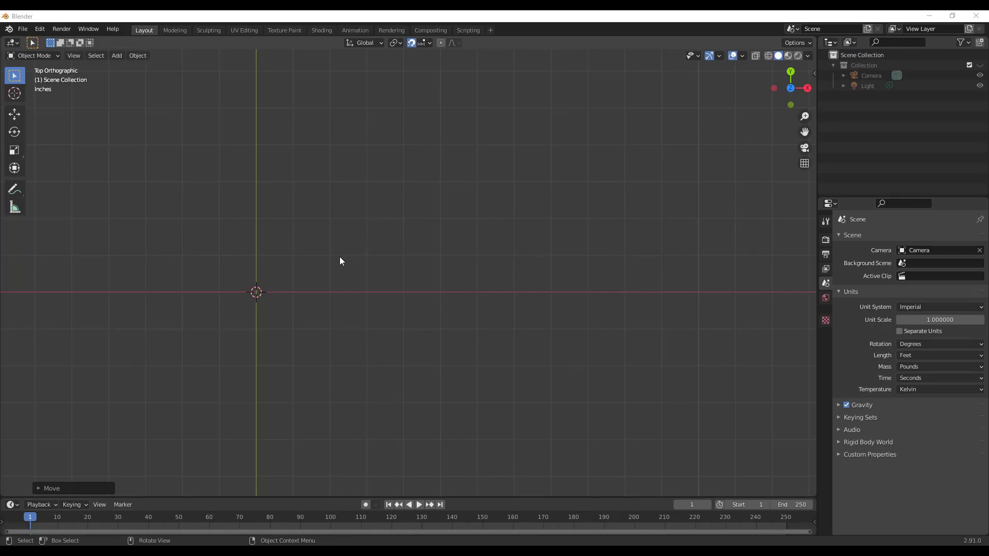
key(shift+a)
mouse_move(339, 258)
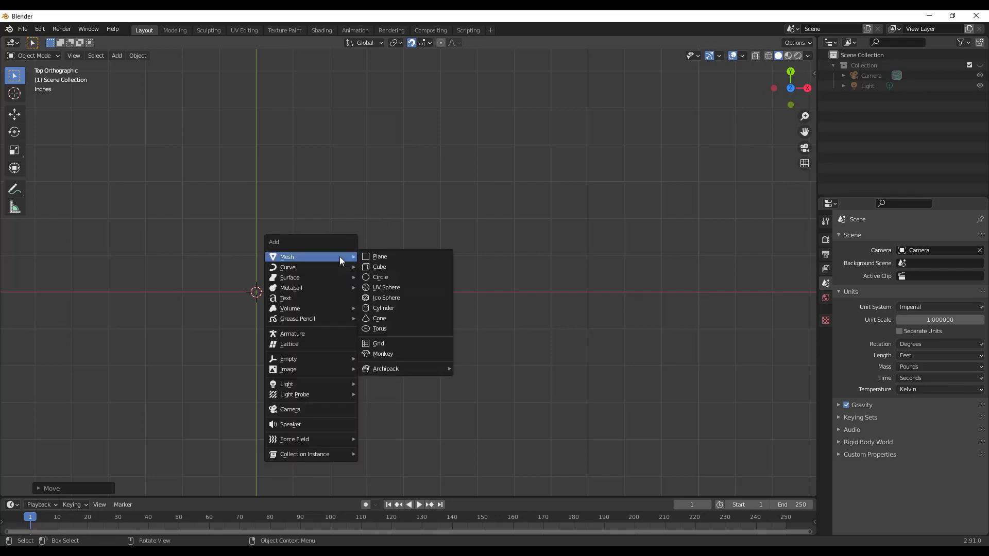
mouse_move(403, 369)
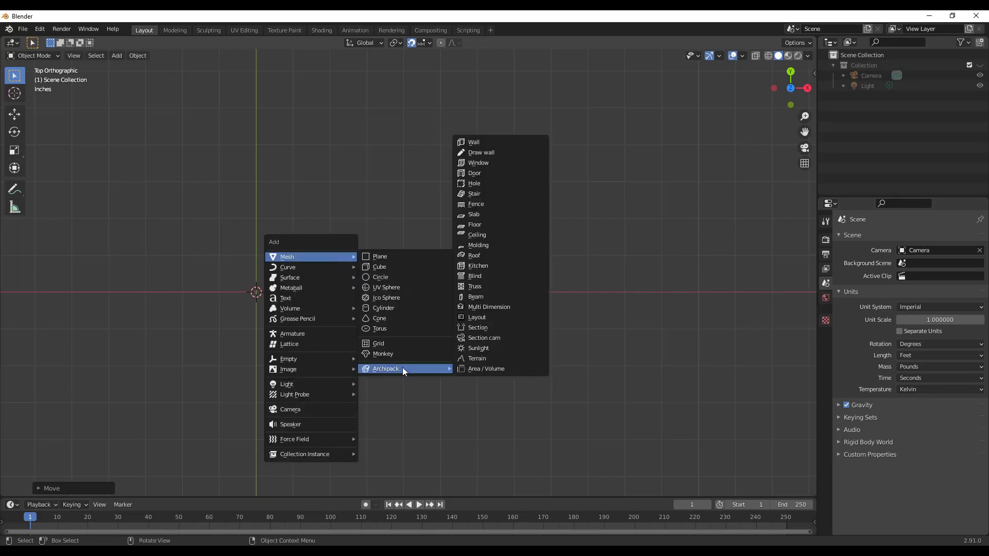
click(477, 144)
click(197, 123)
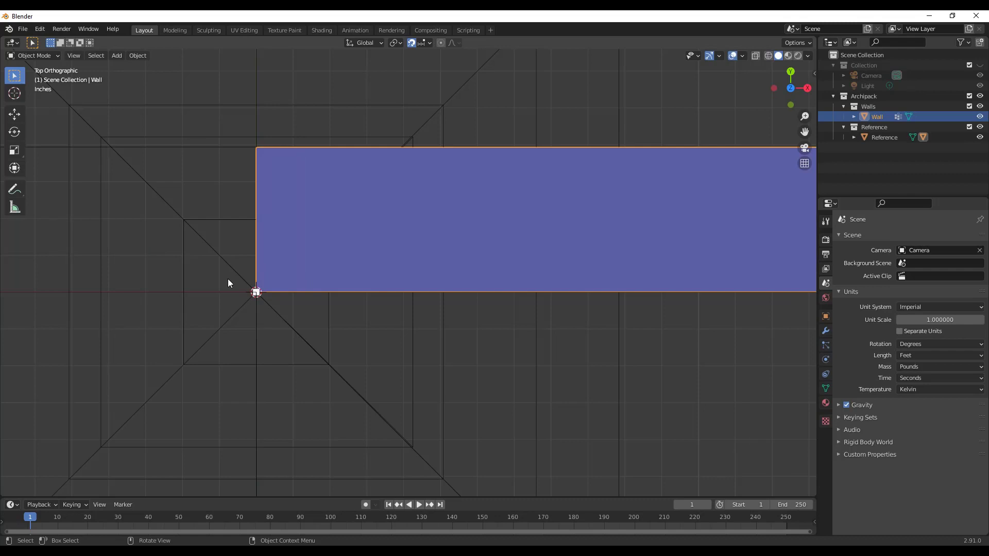
scroll(227, 281, down, 10)
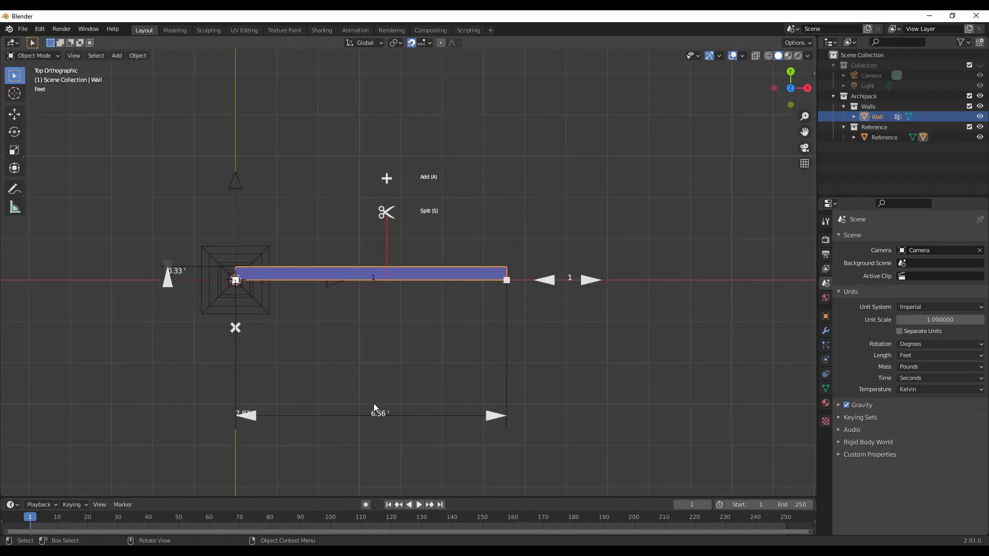
drag(498, 418, 389, 410)
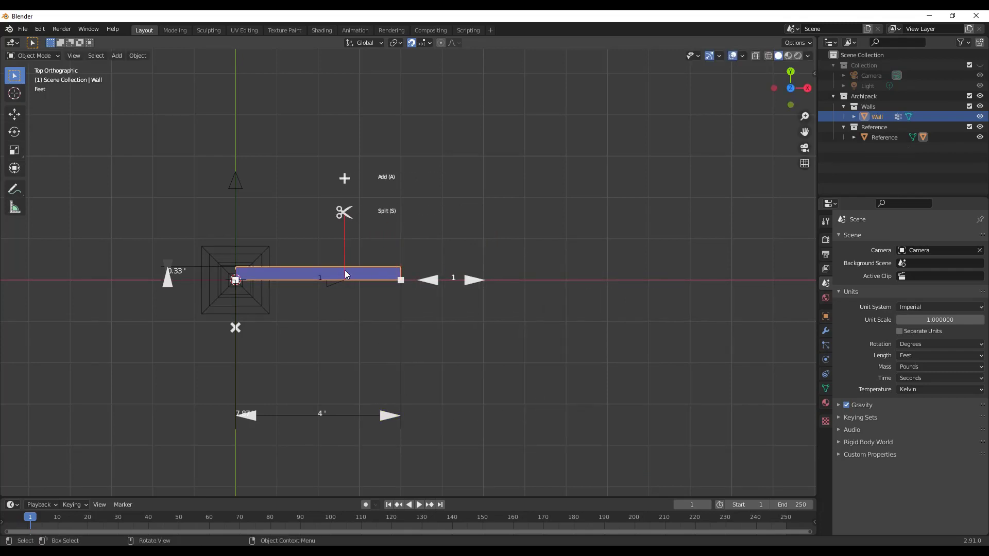
key(ctrl+z)
key(ctrl+z)
key(ctrl+z)
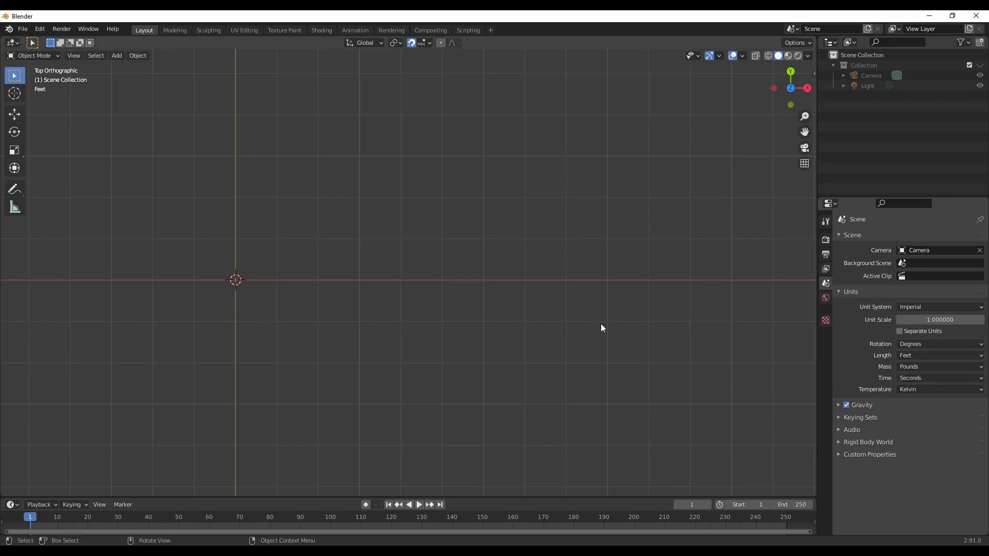
click(429, 43)
scroll(454, 97, up, 1)
scroll(310, 294, down, 1)
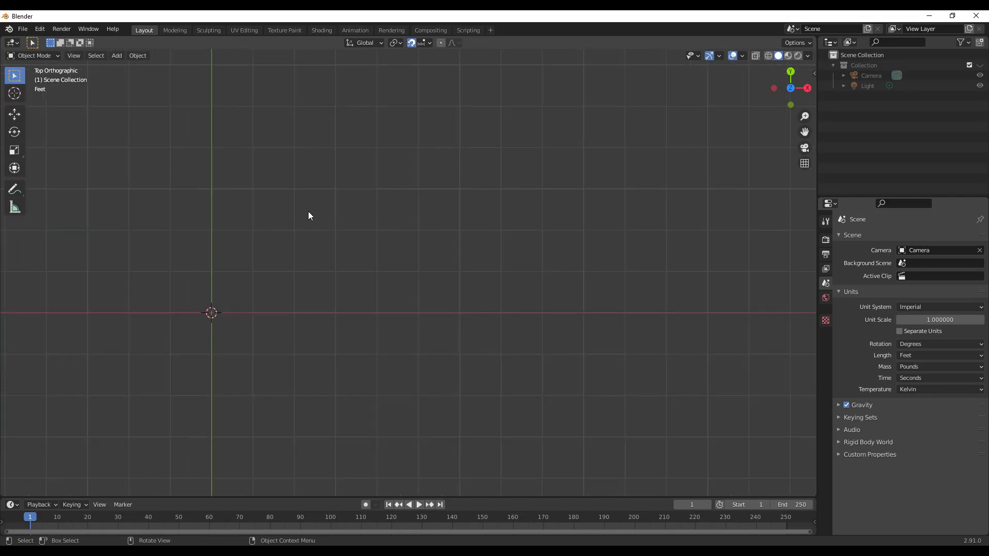
shift+middle_drag(309, 197, 289, 231)
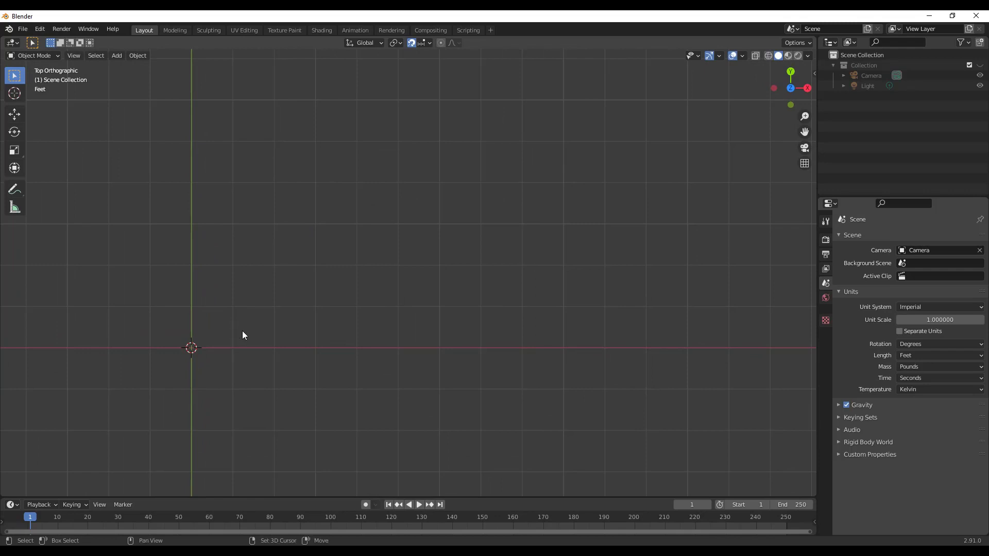
- Start Archipack's Draw wall tool from the Add menu using the Inside 10x240 preset
key(shift+a)
mouse_move(241, 330)
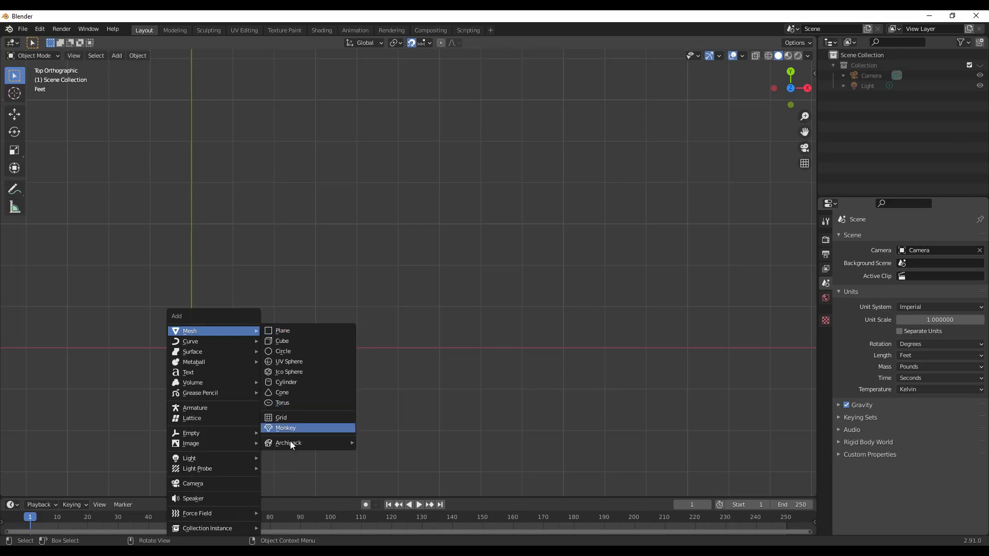
mouse_move(292, 443)
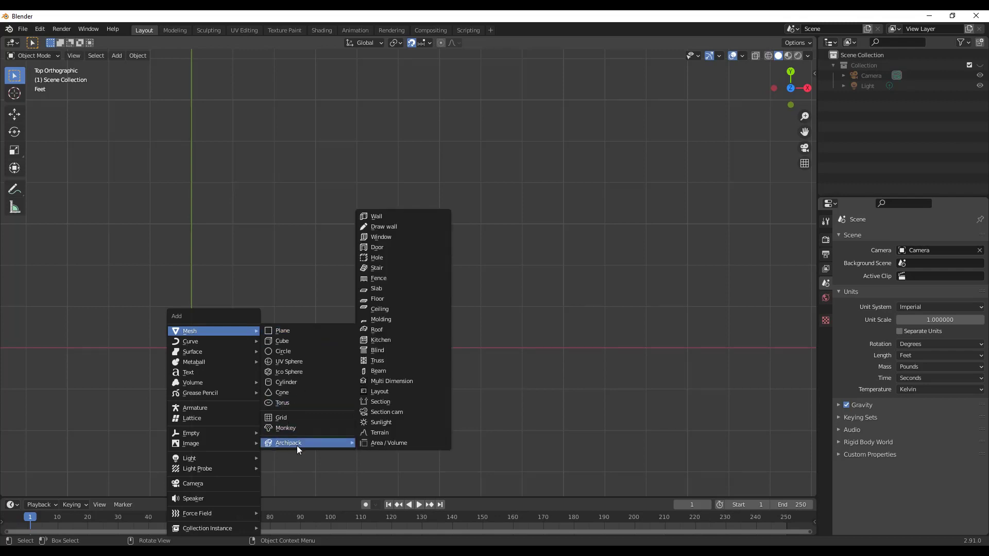
click(393, 233)
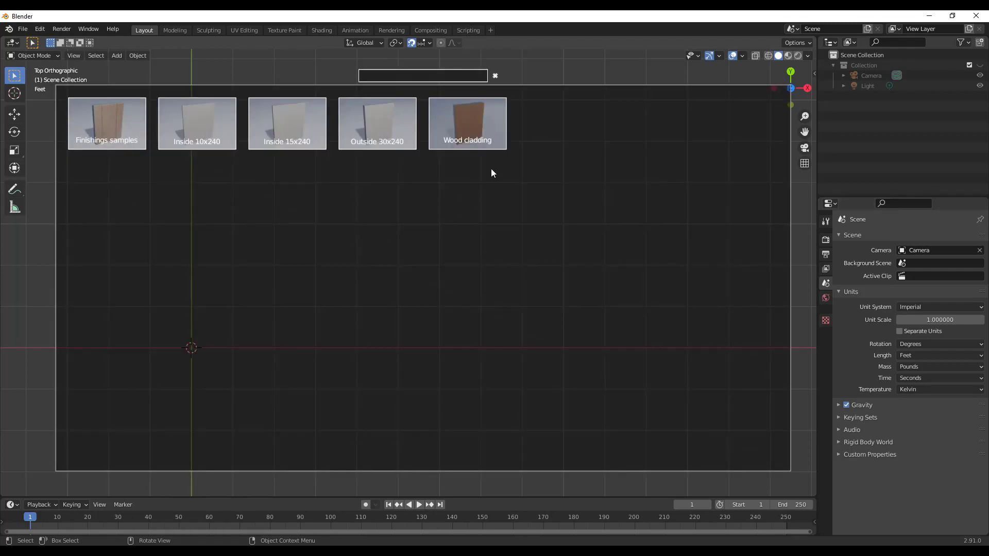
click(204, 124)
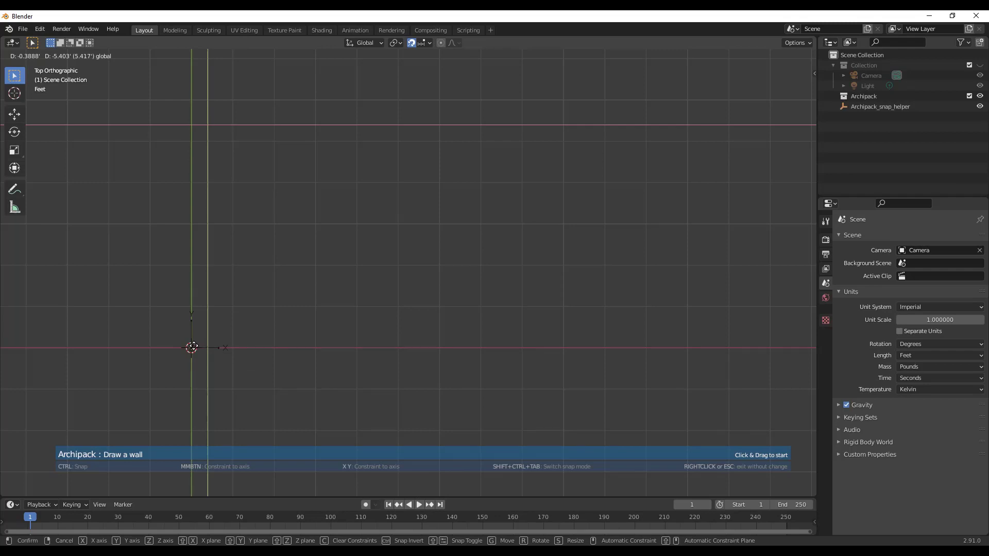
- Draw the first wall segment rightward from the origin and set its length to 14'
drag(191, 348, 698, 338)
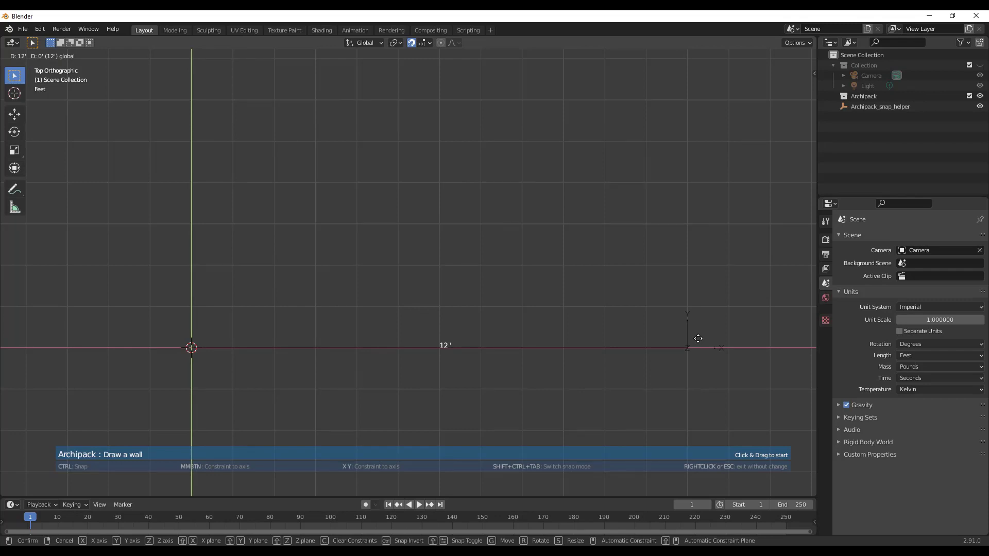
drag(698, 338, 698, 338)
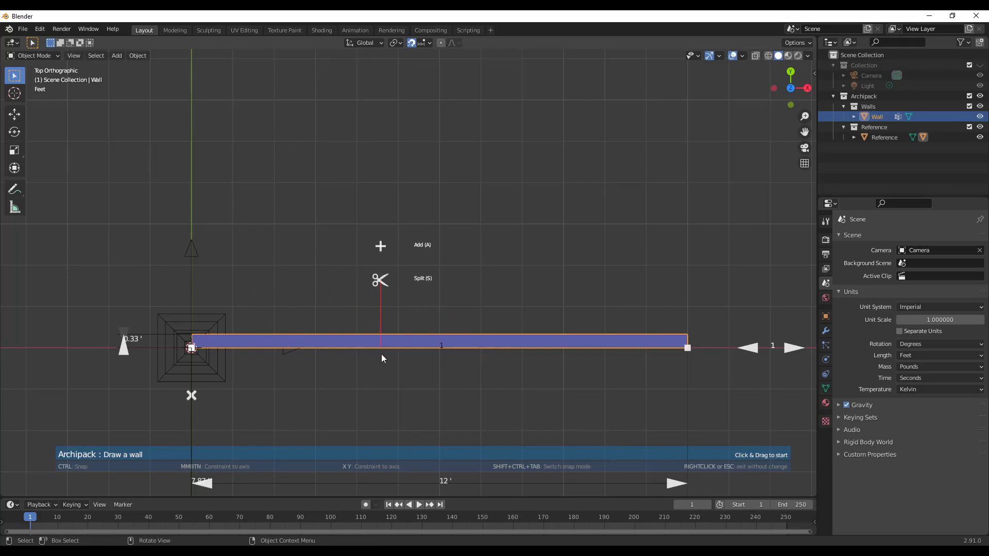
scroll(564, 349, down, 3)
scroll(597, 348, up, 2)
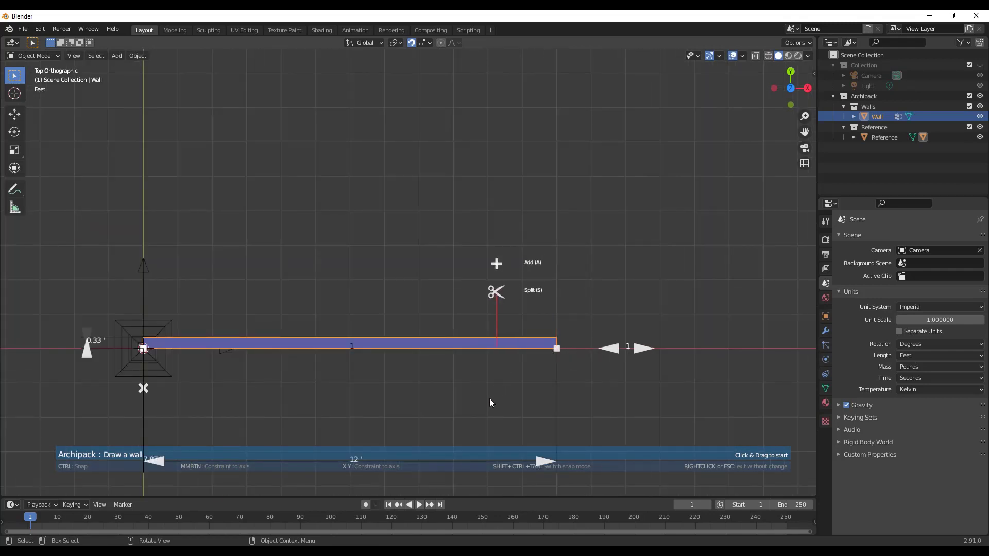
click(355, 462)
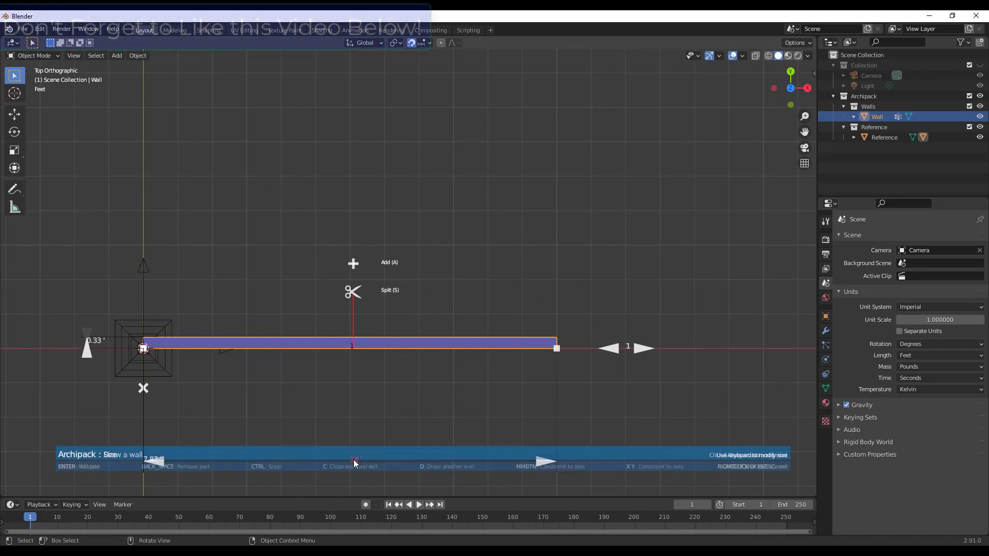
text(14)
key(Return)
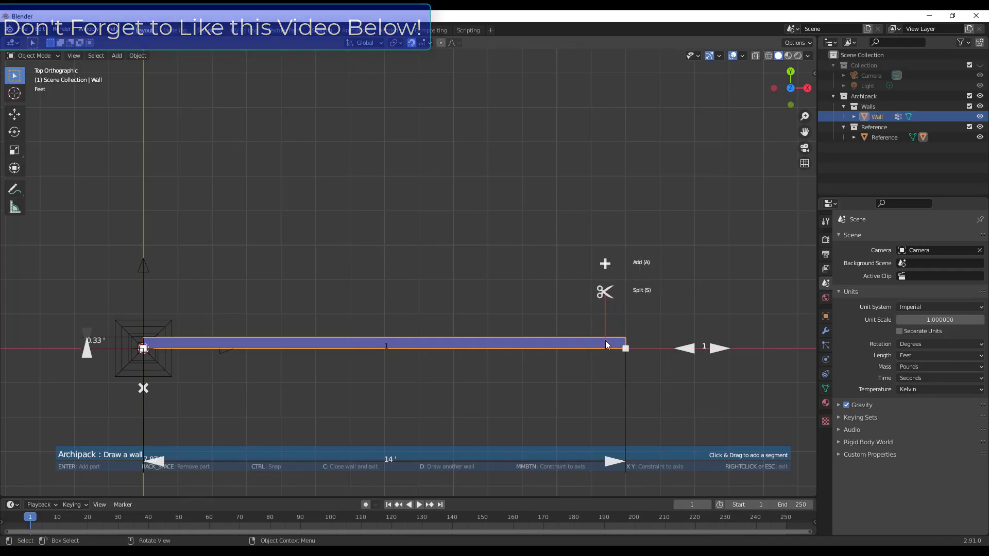
- Add wall segments of 10' up, 10' right, 7' up, and one back to the left
scroll(444, 345, down, 1)
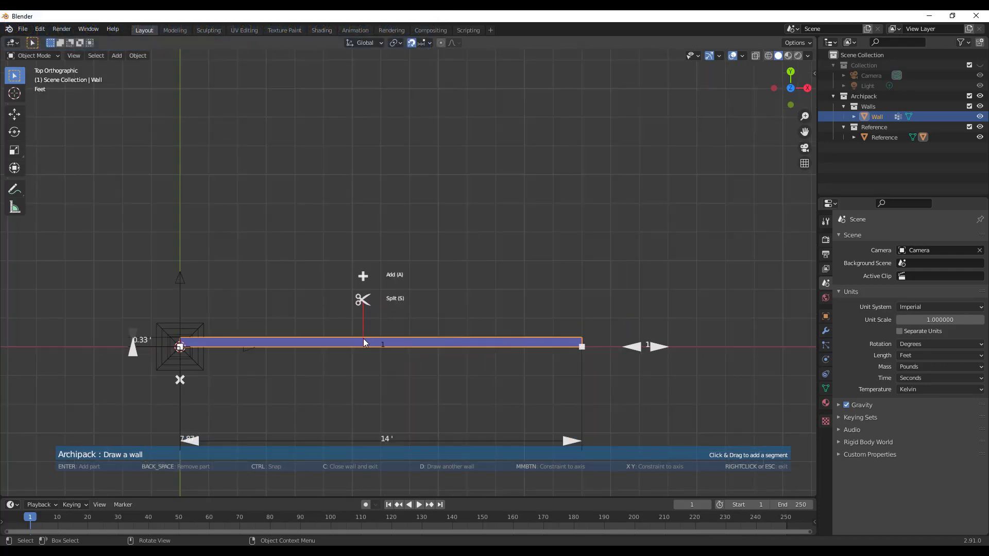
ctrl+scroll(474, 341, up, 2)
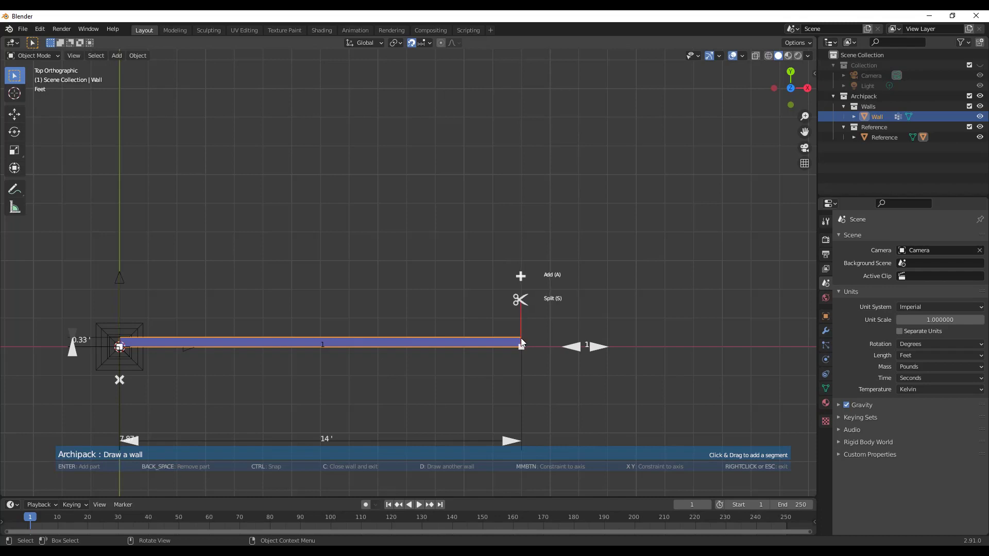
drag(527, 338, 531, 63)
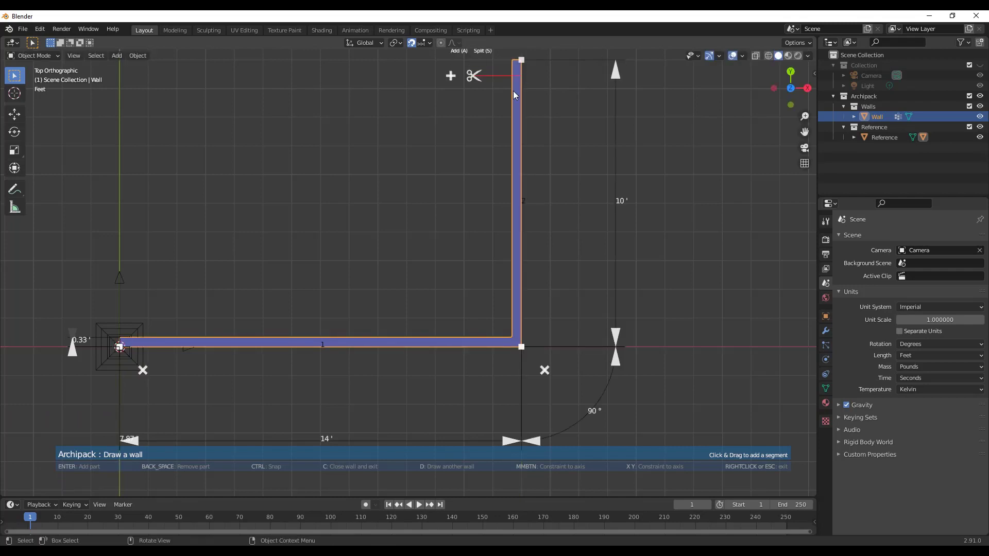
scroll(412, 245, down, 6)
scroll(447, 185, up, 6)
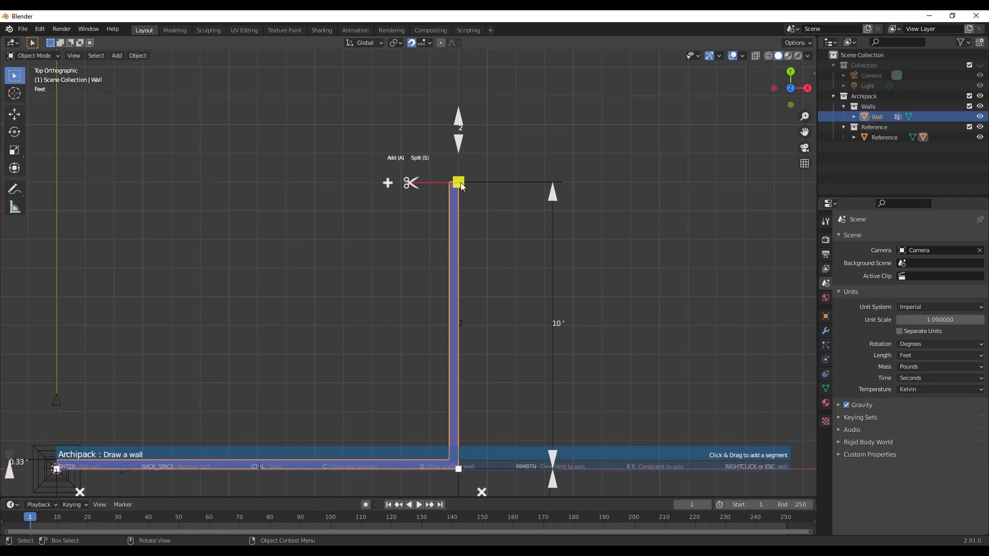
mouse_move(461, 183)
mouse_down()
mouse_move(502, 184)
mouse_move(458, 182)
mouse_up()
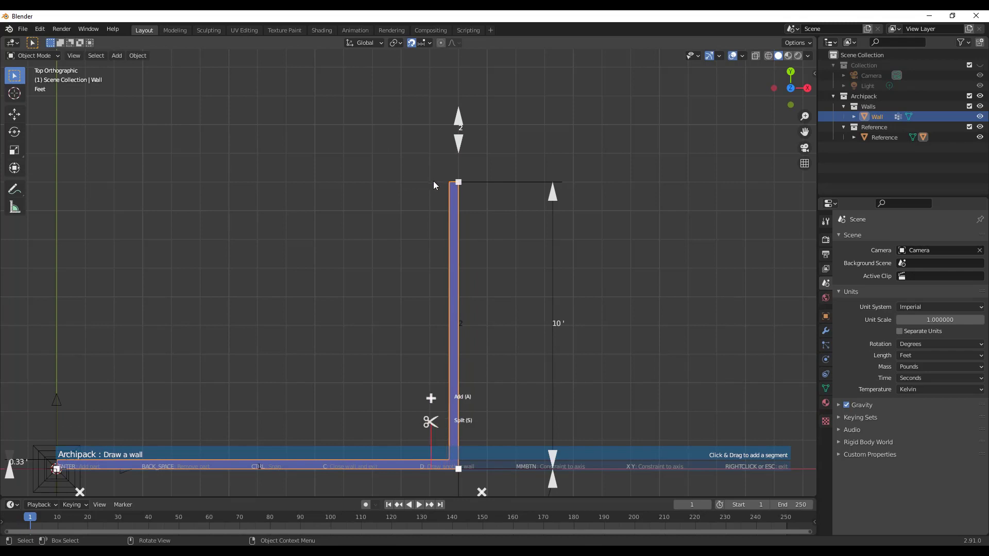
drag(471, 180, 749, 175)
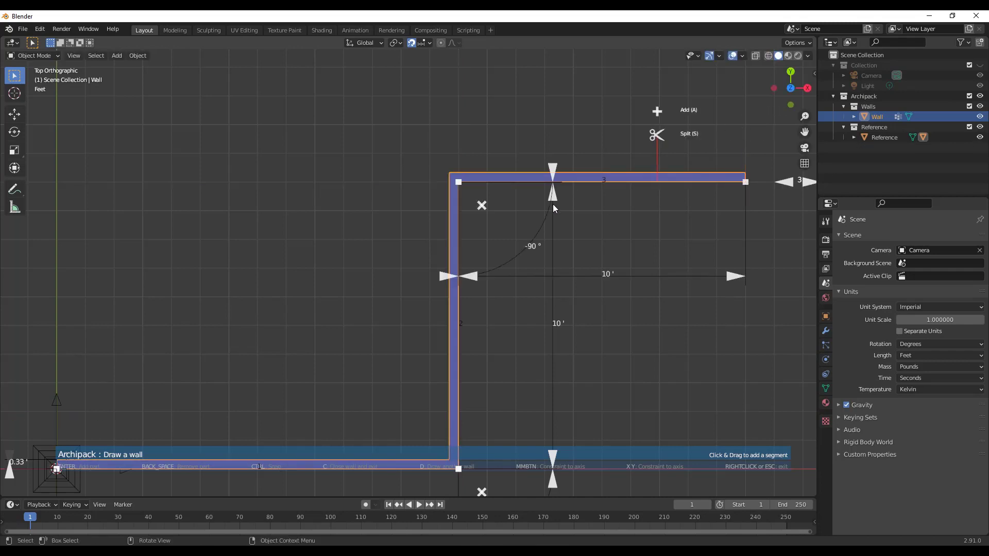
scroll(695, 163, down, 6)
scroll(505, 186, up, 4)
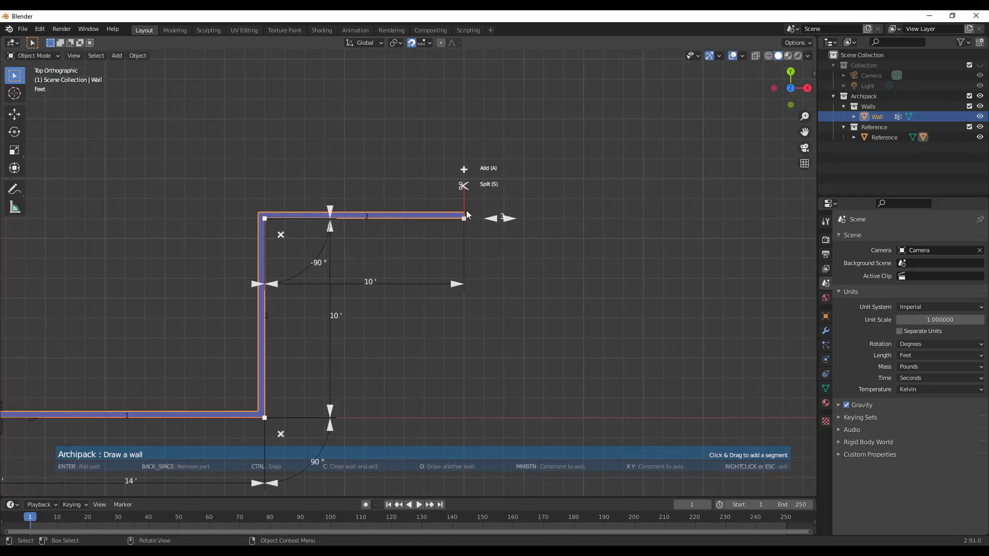
drag(465, 210, 464, 81)
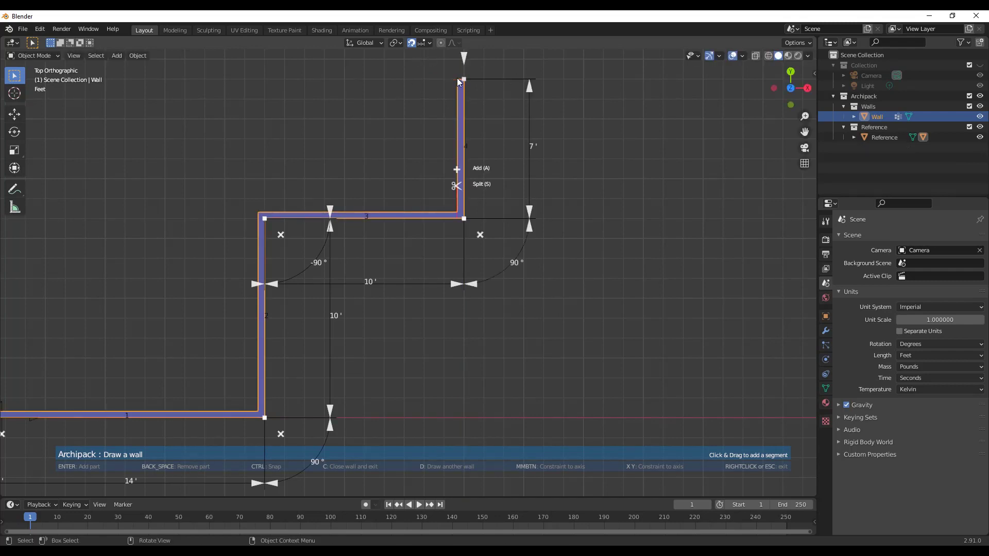
drag(458, 79, 184, 79)
shift+middle_drag(129, 200, 372, 210)
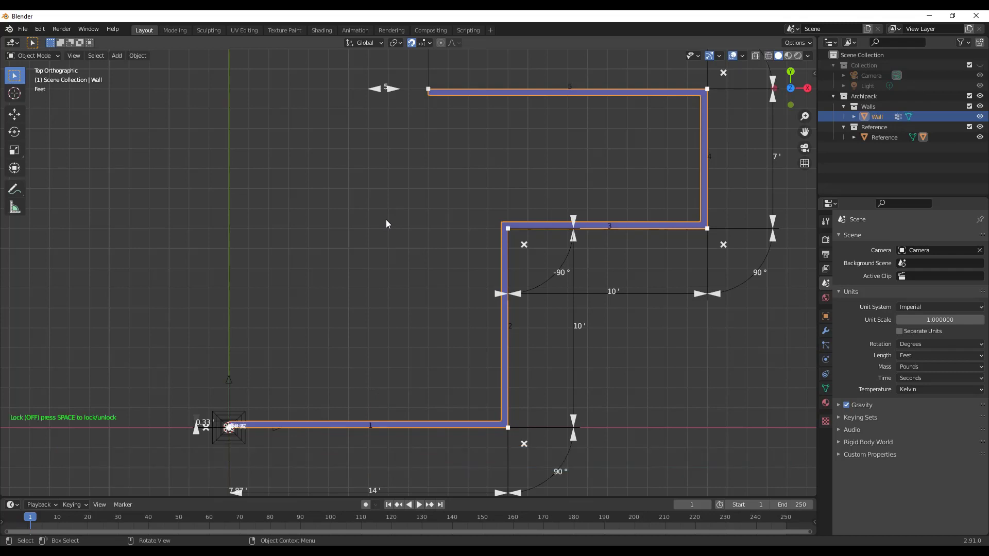
- Finish wall drawing, reselect the wall, and show the N sidebar's Archipack object-creation panel
right_click(438, 205)
click(573, 306)
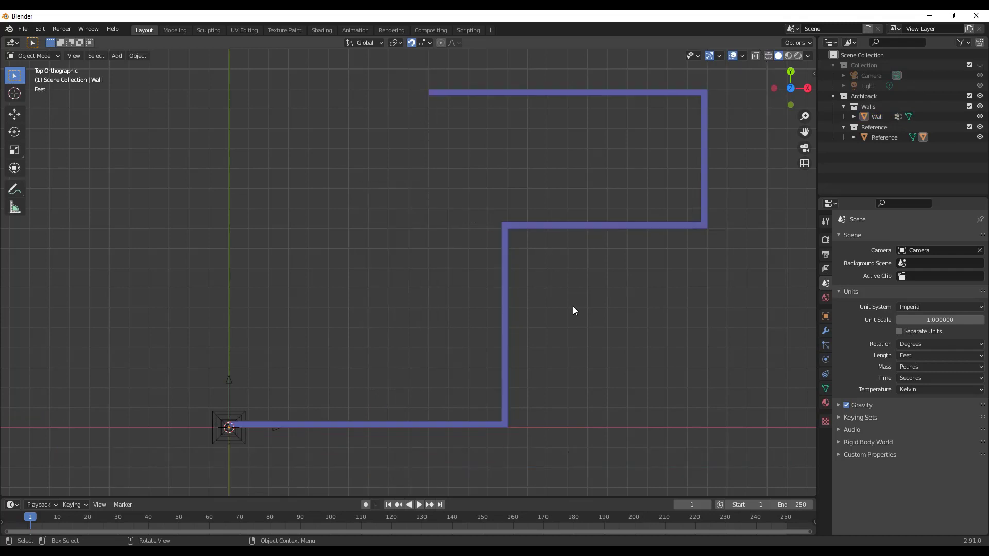
click(505, 235)
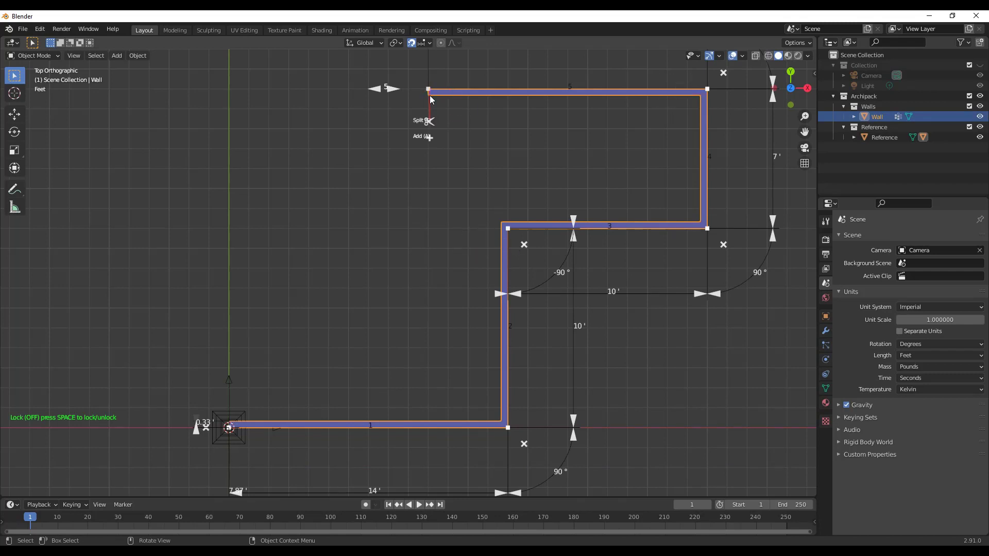
drag(428, 96, 361, 143)
drag(430, 93, 323, 166)
drag(449, 96, 353, 155)
drag(467, 92, 208, 328)
drag(469, 91, 284, 244)
key(n)
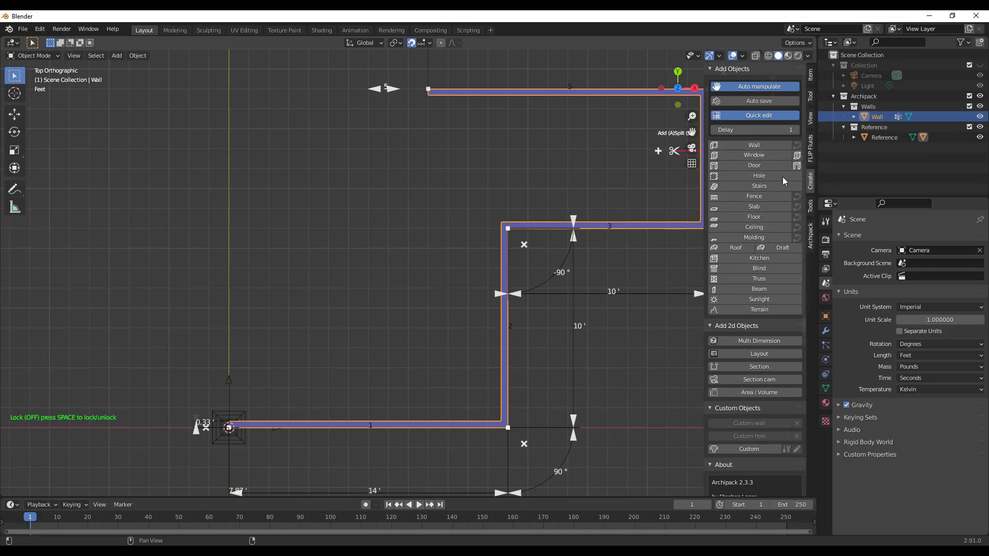
- Extend the wall from its top-left end with 6', 4', 4' and 13' runs, closing the loop with C
click(755, 145)
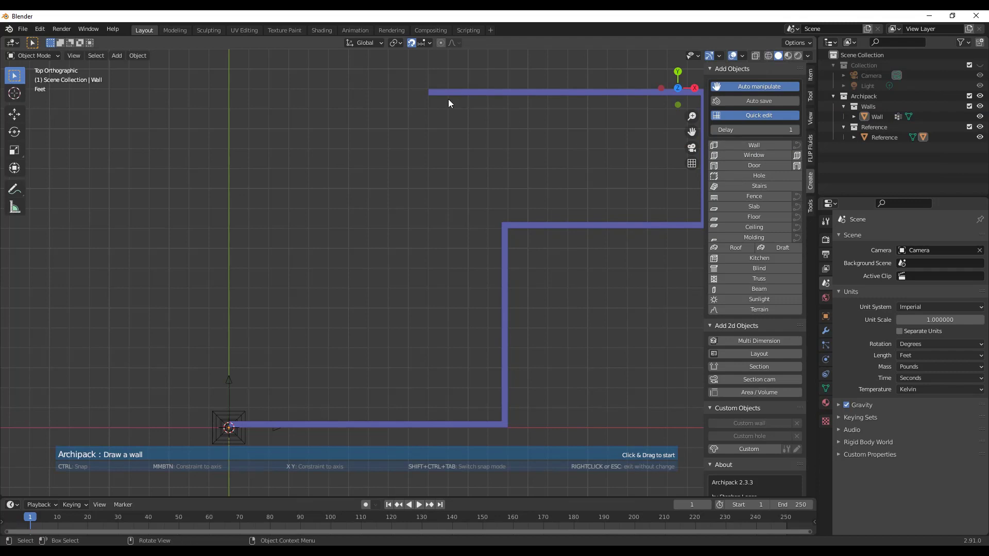
drag(430, 94, 229, 170)
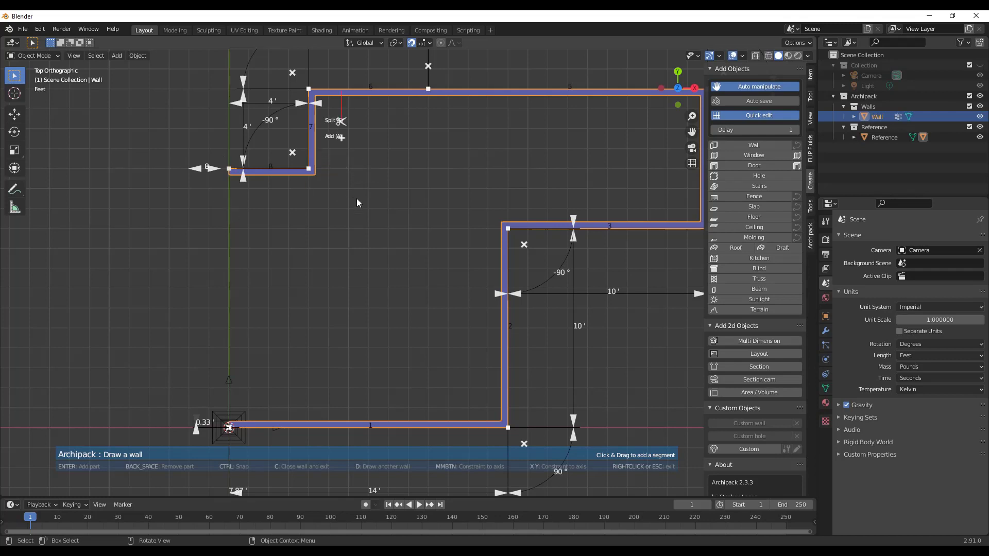
scroll(777, 468, down, 1)
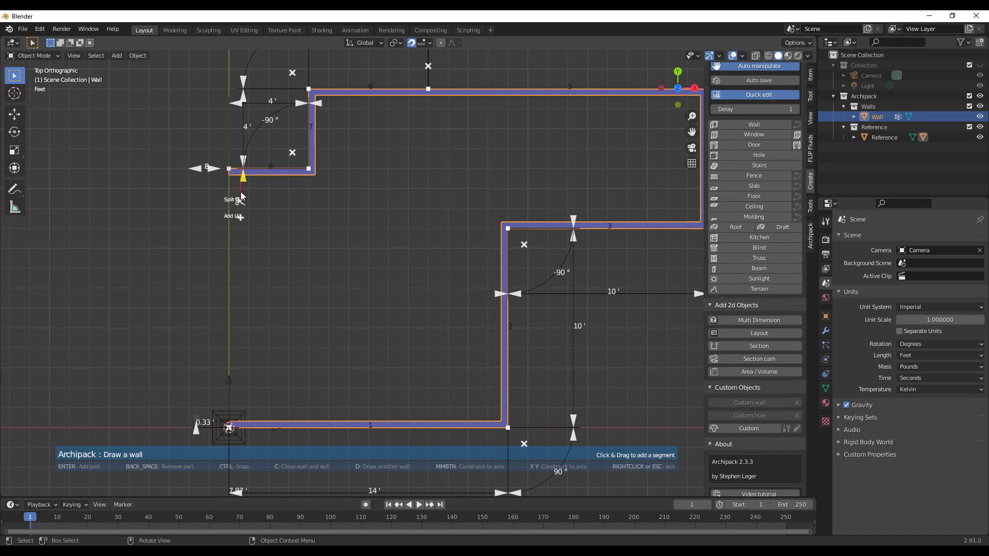
key(c)
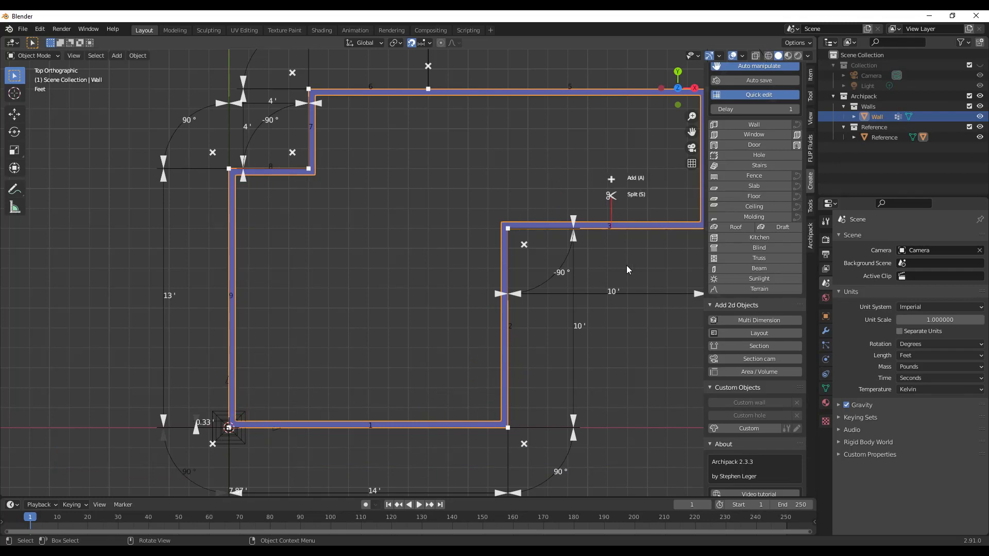
scroll(484, 305, down, 3)
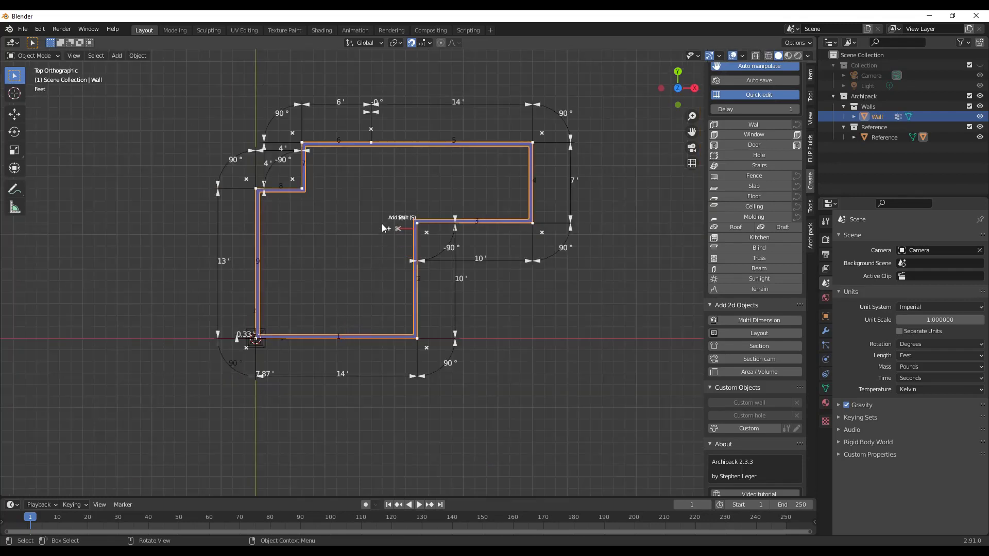
- Orbit into a 3D view and display the wall's Archipack settings, width 0.32808' and height 7.874'
middle_drag(342, 274, 352, 231)
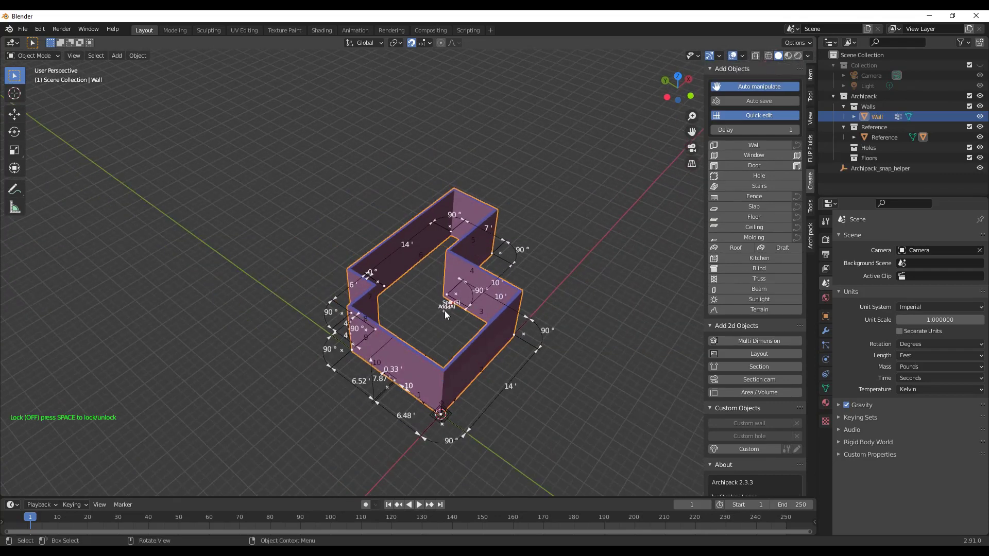
middle_drag(447, 319, 457, 310)
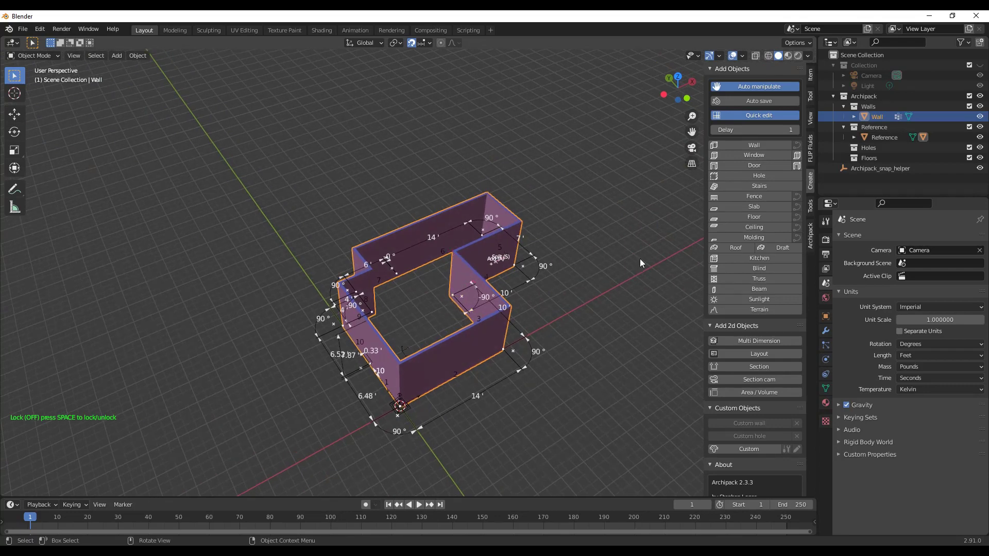
click(811, 238)
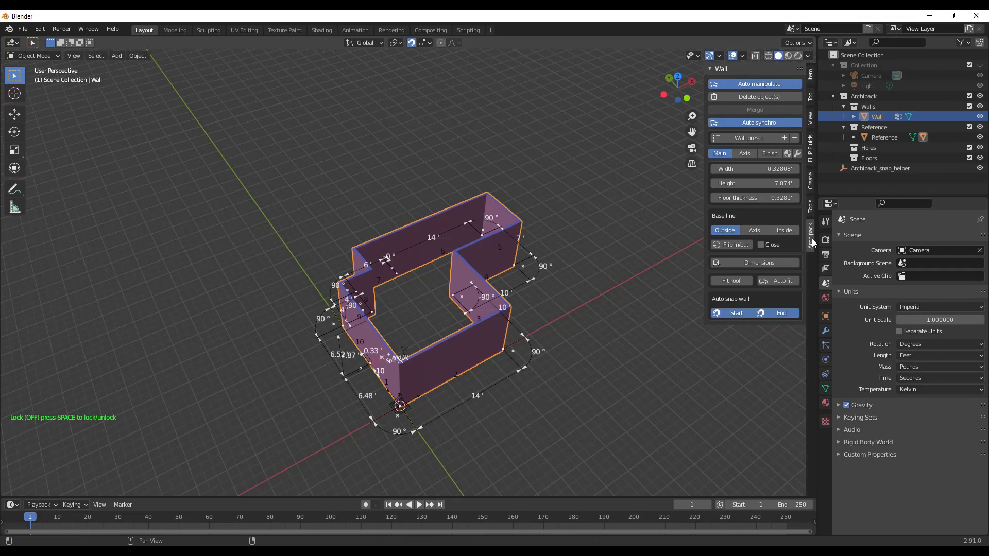
- Add a slab under the walls from the Wall tools
click(797, 154)
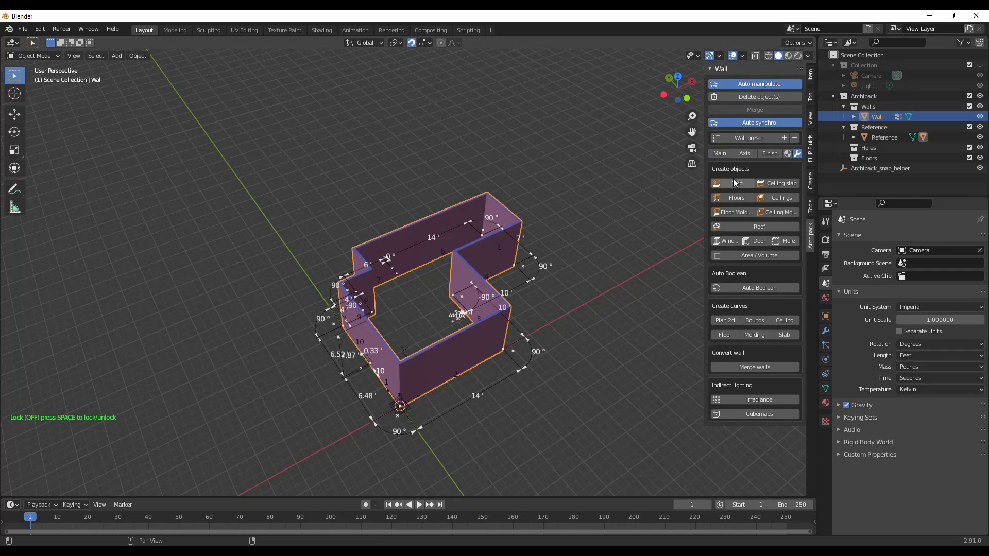
scroll(462, 311, up, 4)
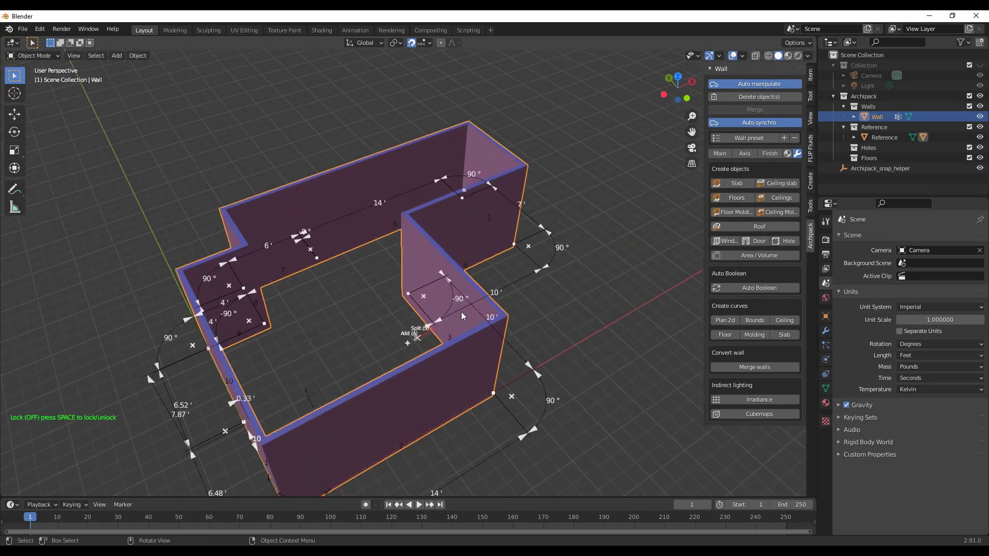
scroll(459, 314, up, 2)
scroll(616, 301, down, 3)
scroll(412, 289, up, 2)
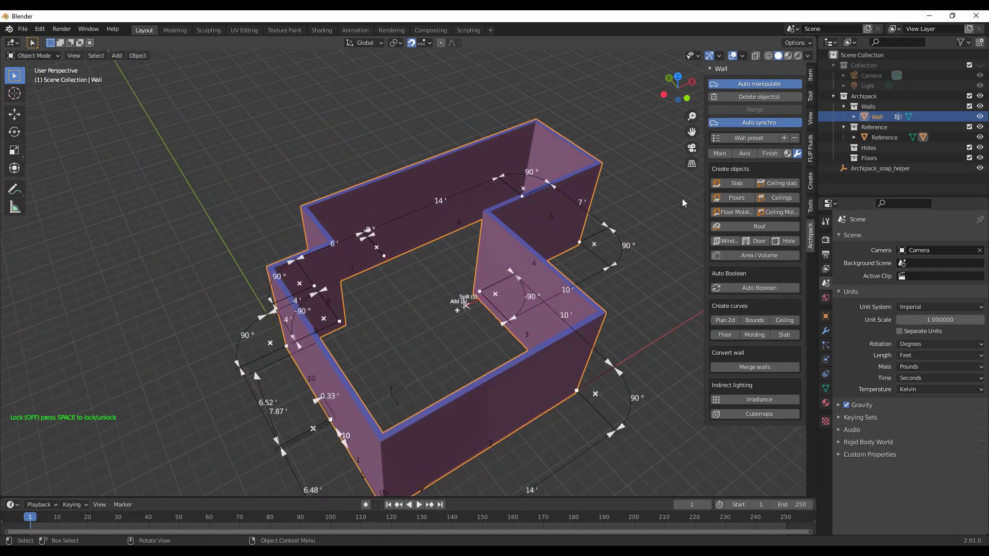
click(731, 183)
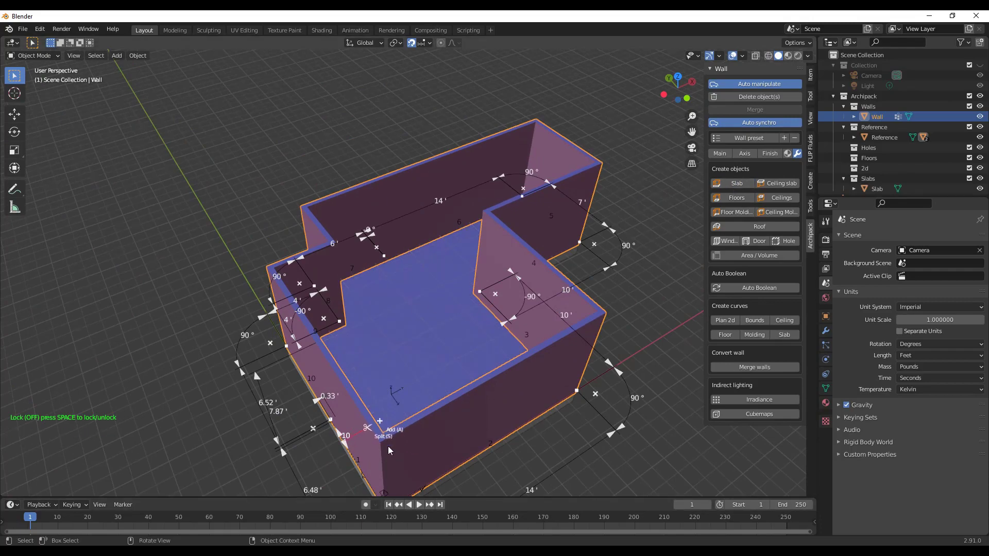
mouse_move(389, 451)
middle_down()
mouse_move(396, 330)
mouse_move(400, 451)
middle_up()
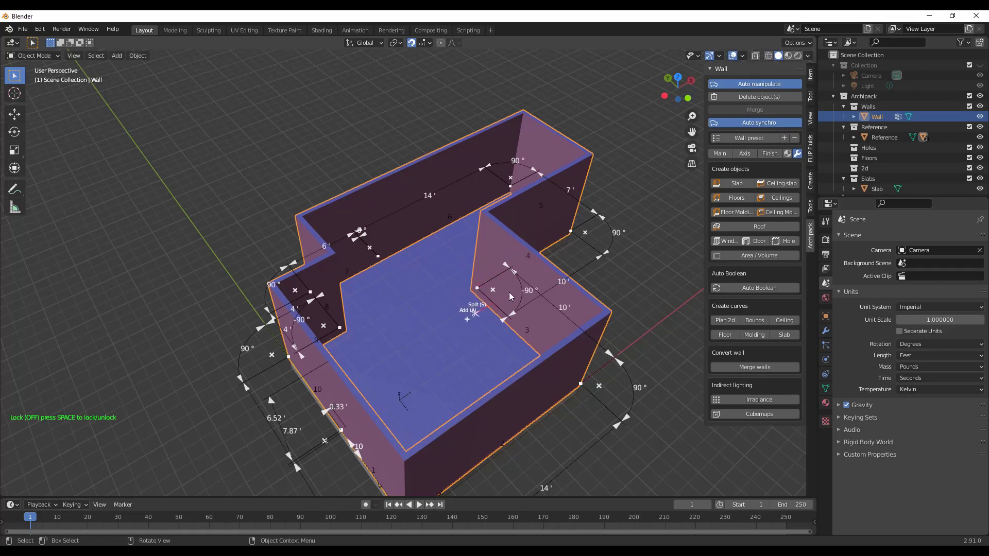
- Fill the walled interior with a Boards 200x20 floor and orbit to inspect it
click(742, 198)
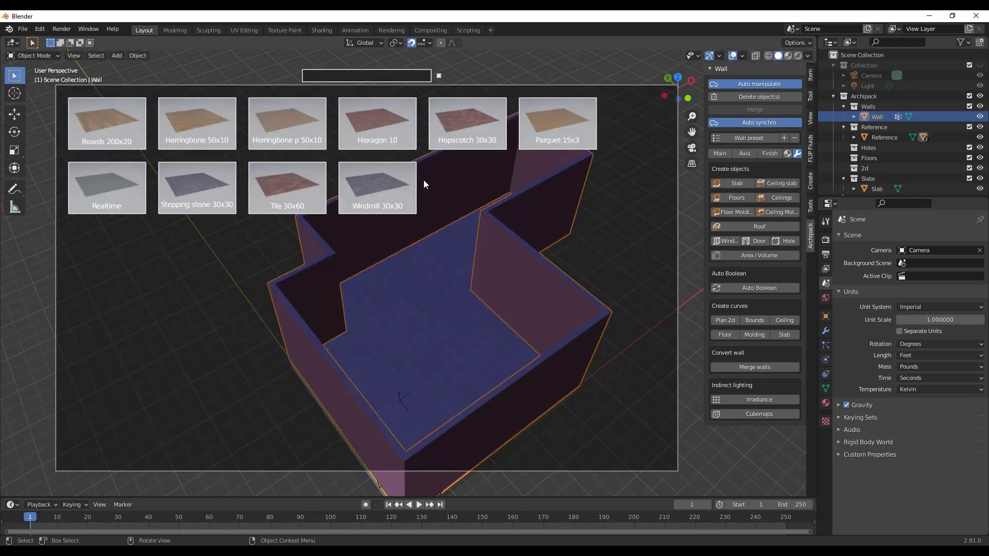
click(107, 123)
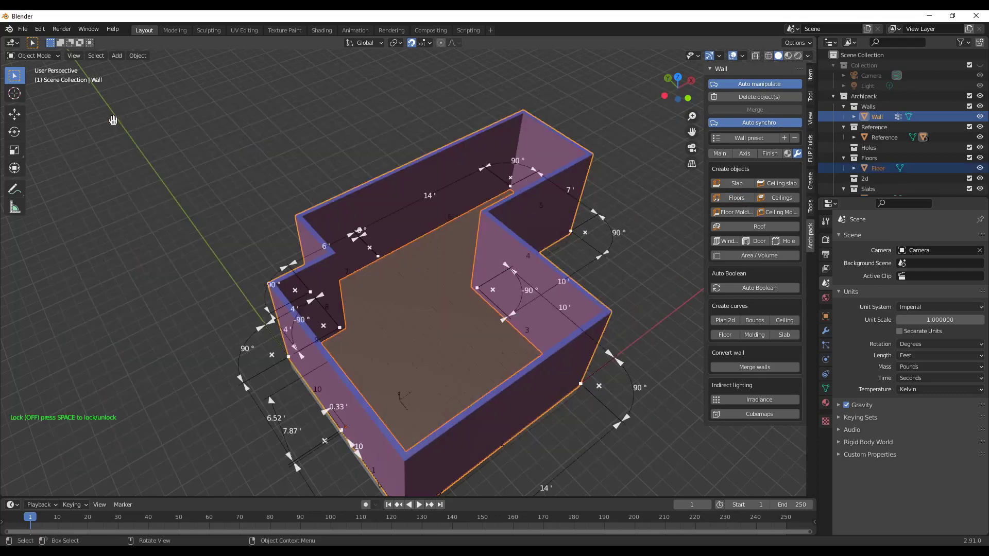
scroll(426, 330, up, 8)
scroll(431, 349, down, 5)
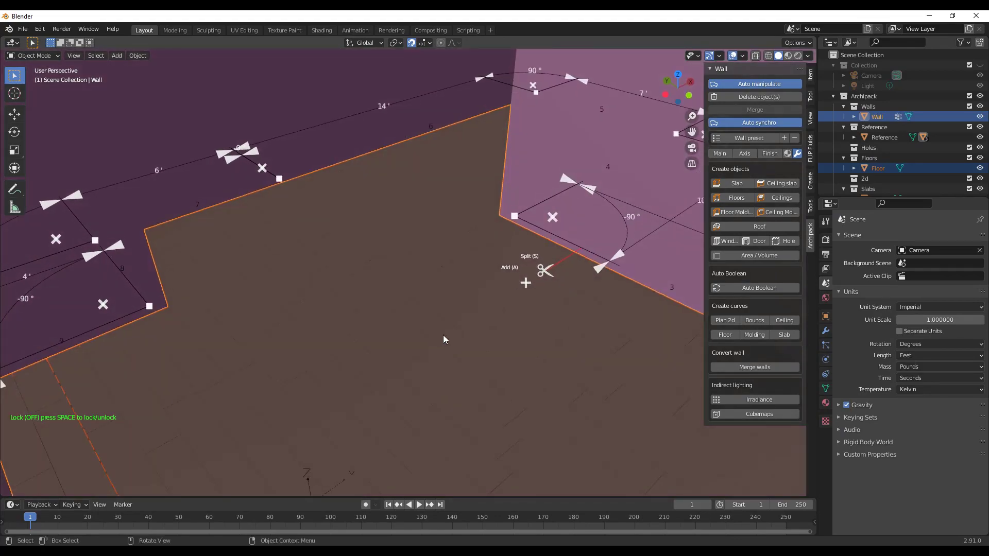
middle_drag(443, 334, 441, 331)
scroll(443, 327, down, 3)
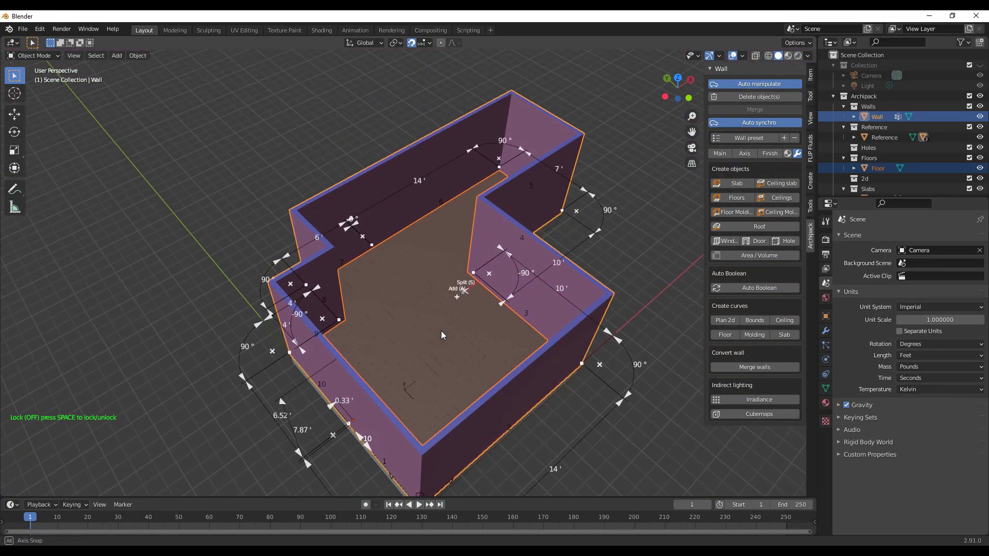
middle_drag(527, 219, 466, 221)
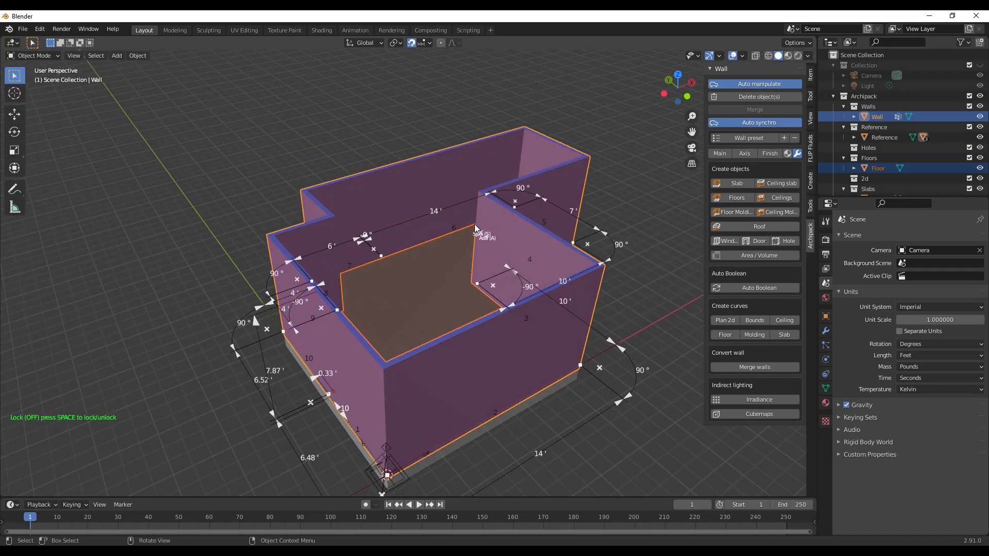
- Add a Braas 1 gabled roof with 26.565° slopes and orbit to a front view
click(749, 227)
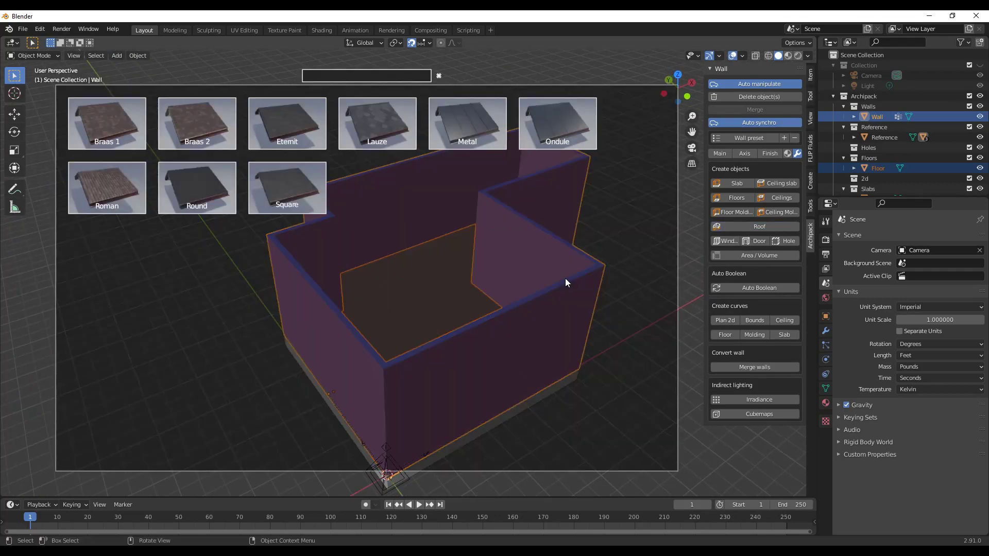
click(116, 122)
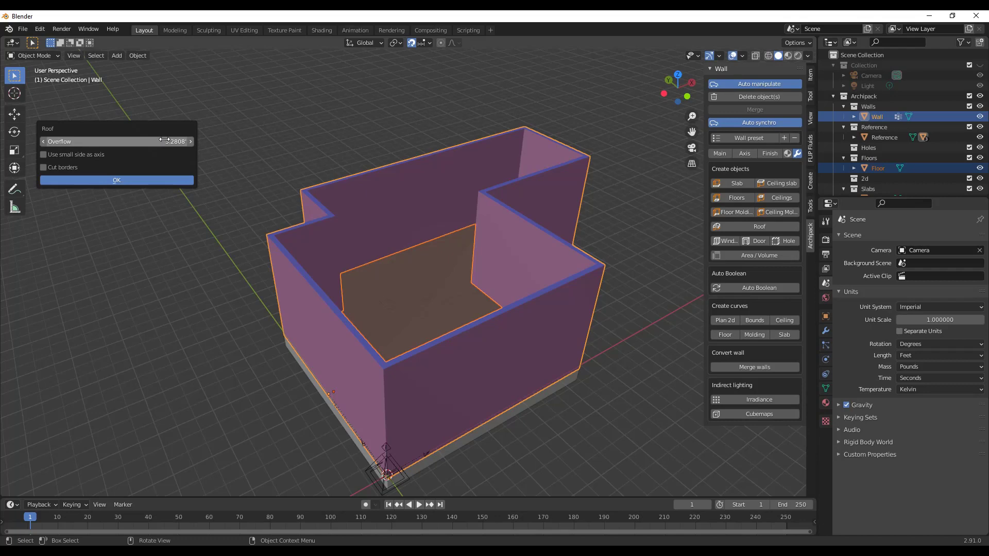
click(124, 179)
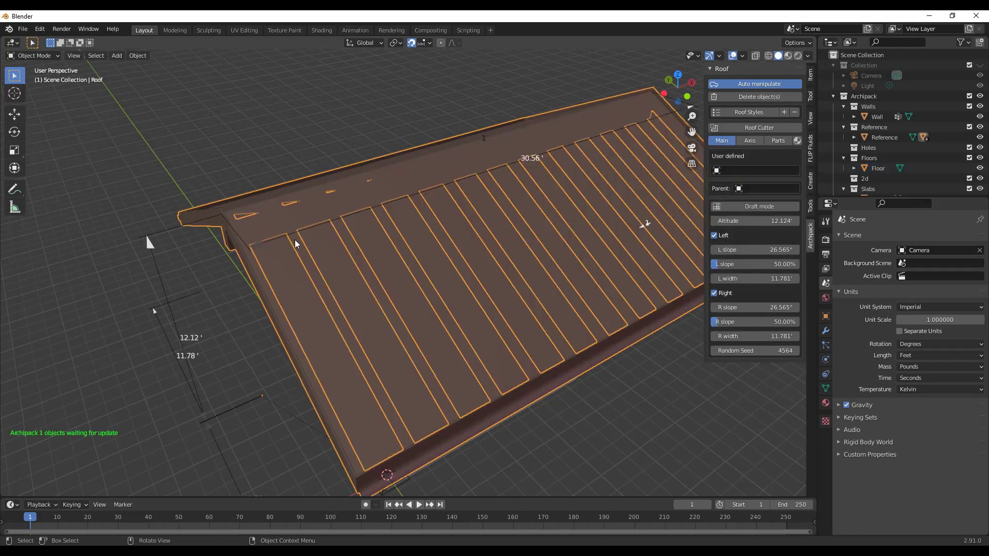
middle_drag(299, 304, 425, 240)
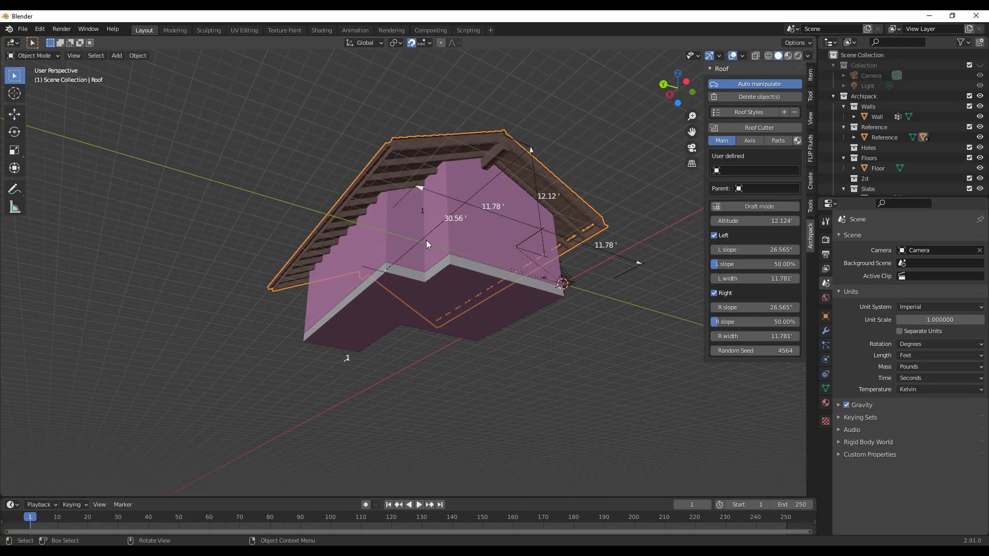
middle_drag(479, 191, 474, 276)
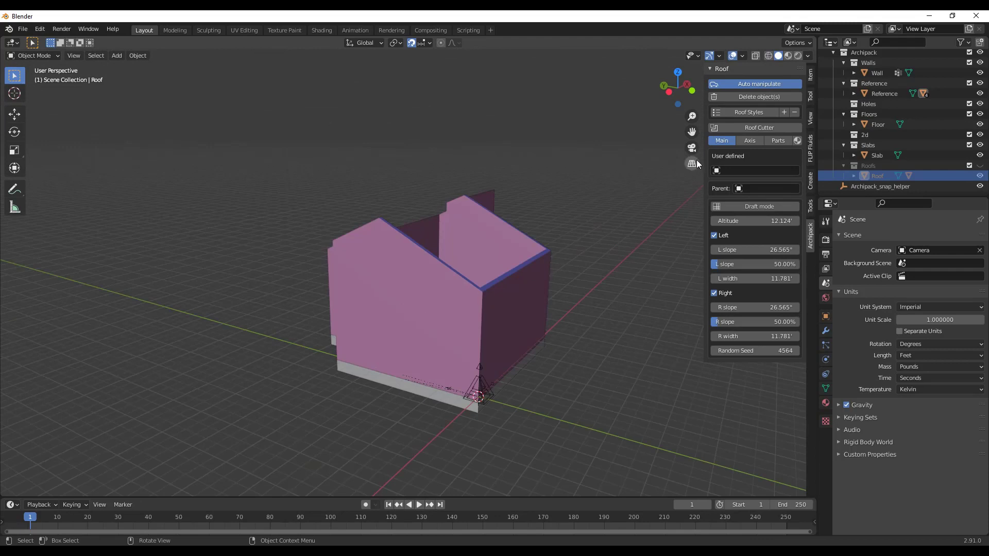
- Place a door preset into the front wall, then stop door placement
click(428, 343)
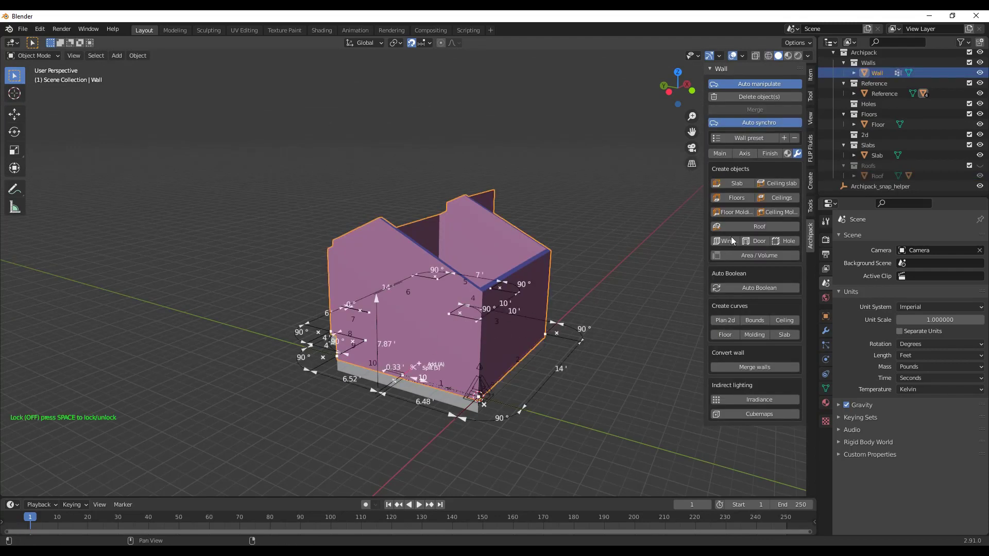
click(755, 242)
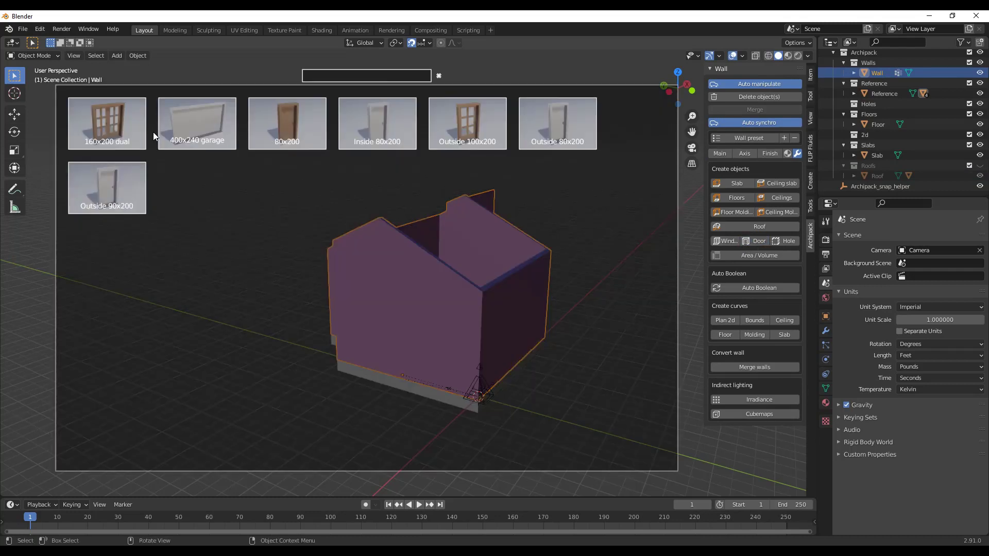
click(110, 132)
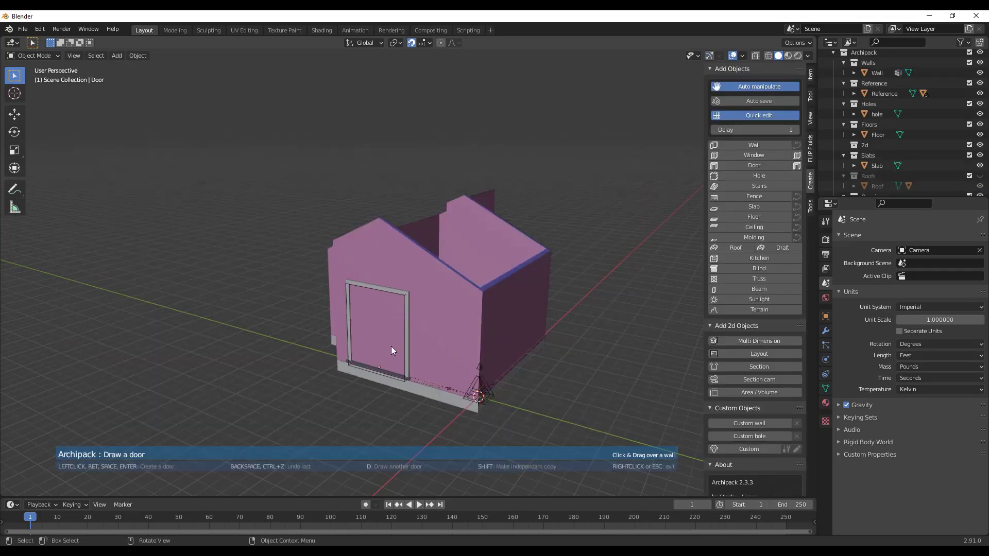
click(397, 348)
middle_drag(471, 348, 442, 340)
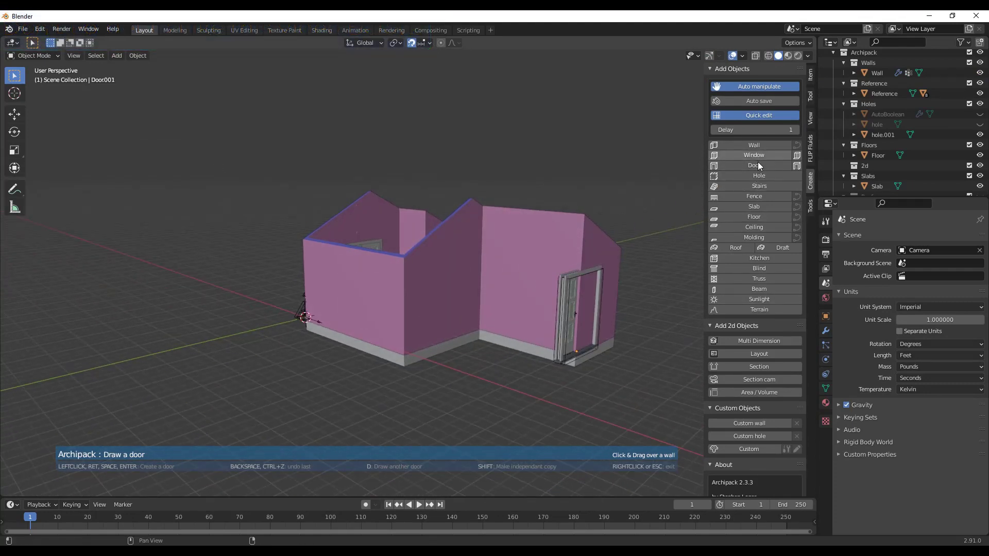
right_click(518, 253)
- Place 120x110 flat 2 windows on the middle, right-middle, far-right and side walls
click(538, 278)
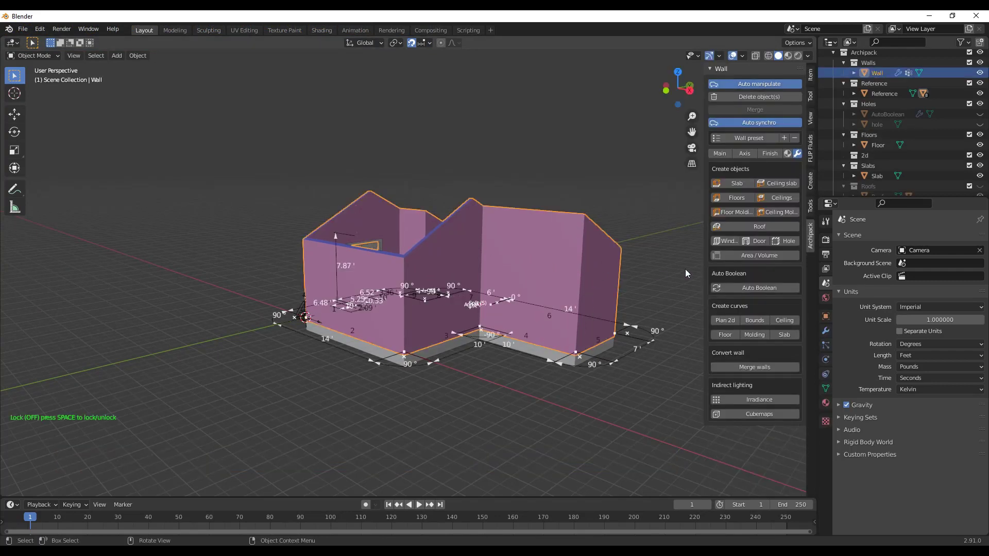
click(723, 241)
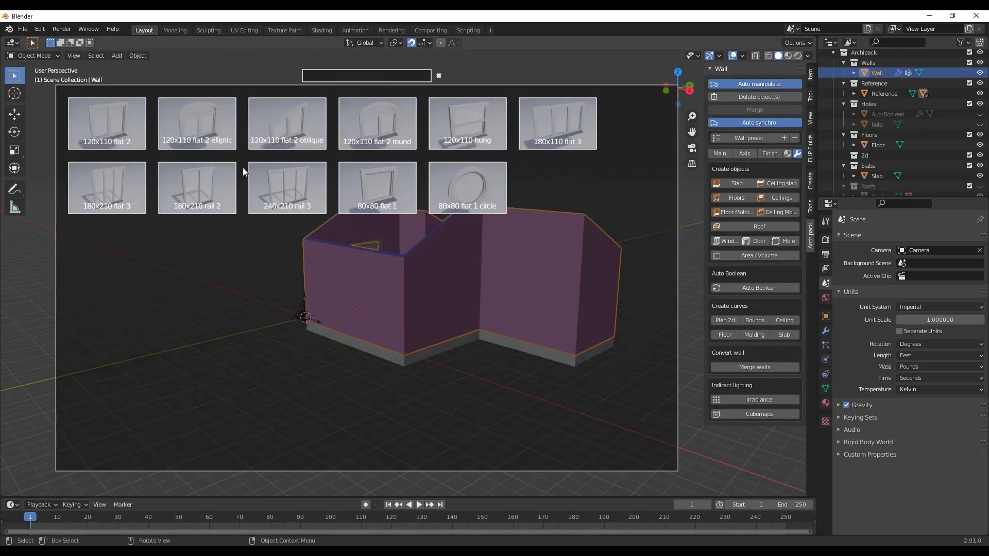
click(98, 132)
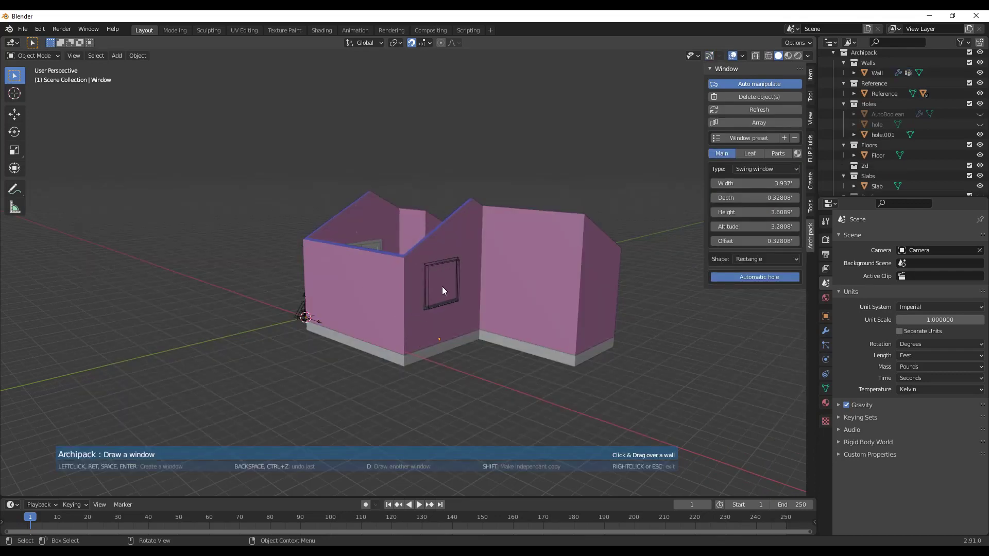
click(444, 288)
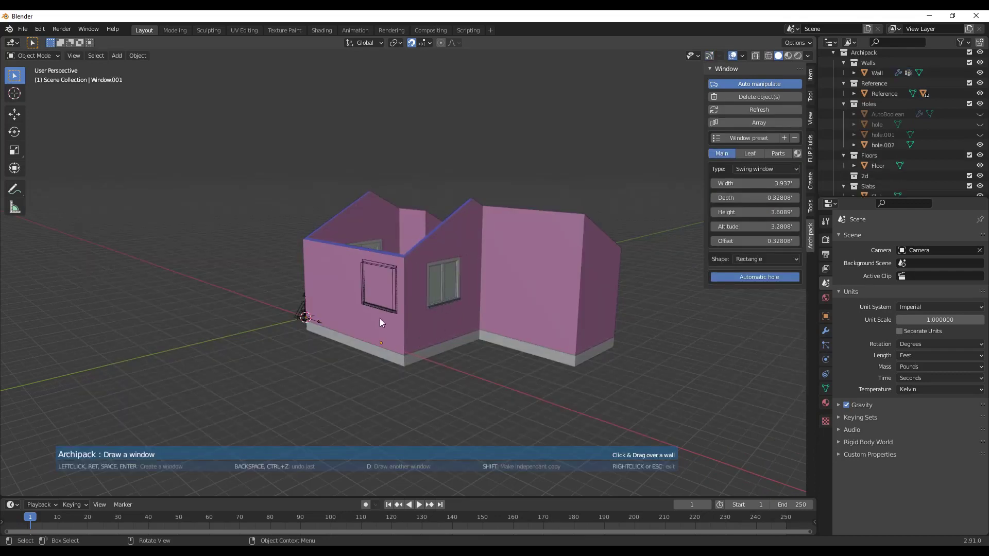
mouse_move(368, 316)
middle_down()
mouse_move(601, 247)
mouse_move(579, 227)
middle_up()
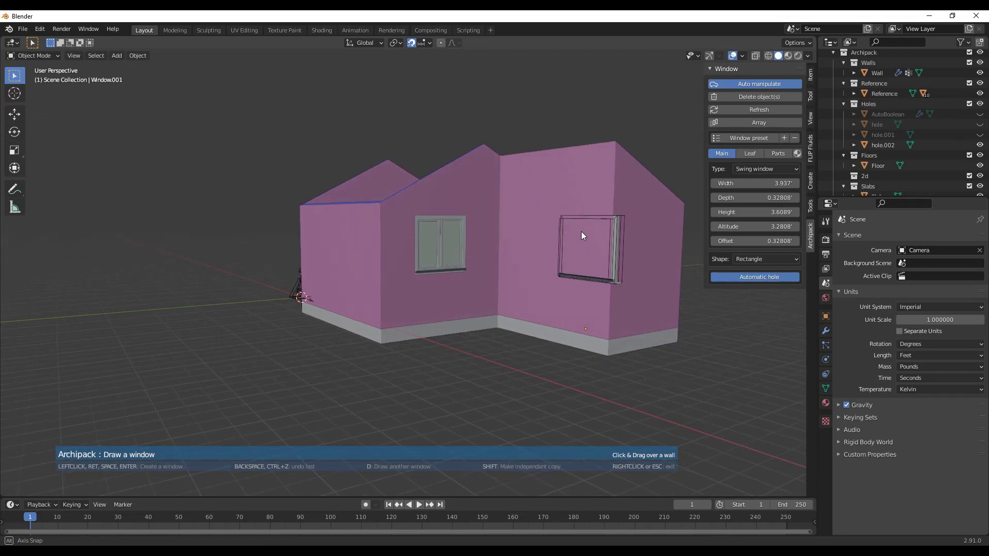
click(561, 241)
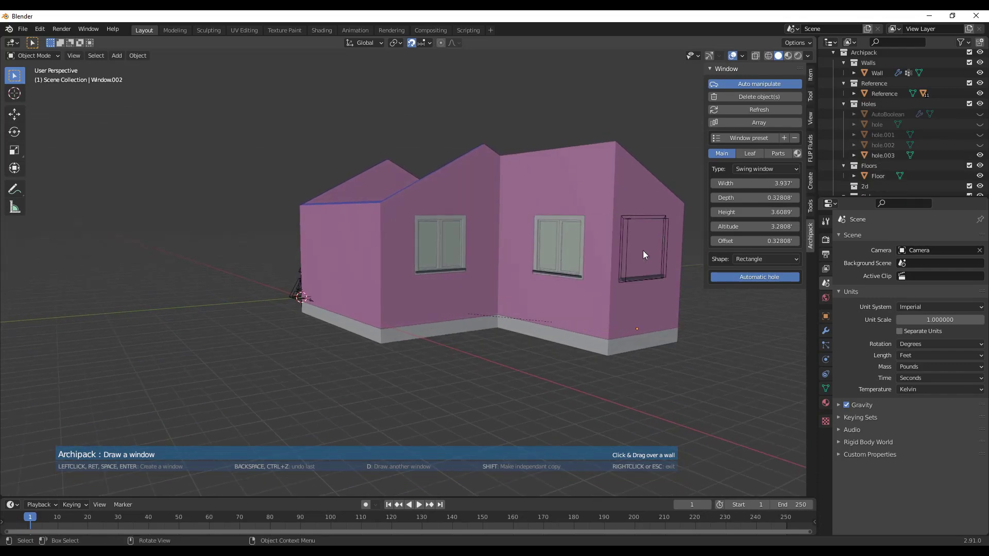
click(647, 249)
mouse_move(647, 249)
middle_down()
mouse_move(564, 262)
mouse_move(641, 264)
middle_up()
click(632, 240)
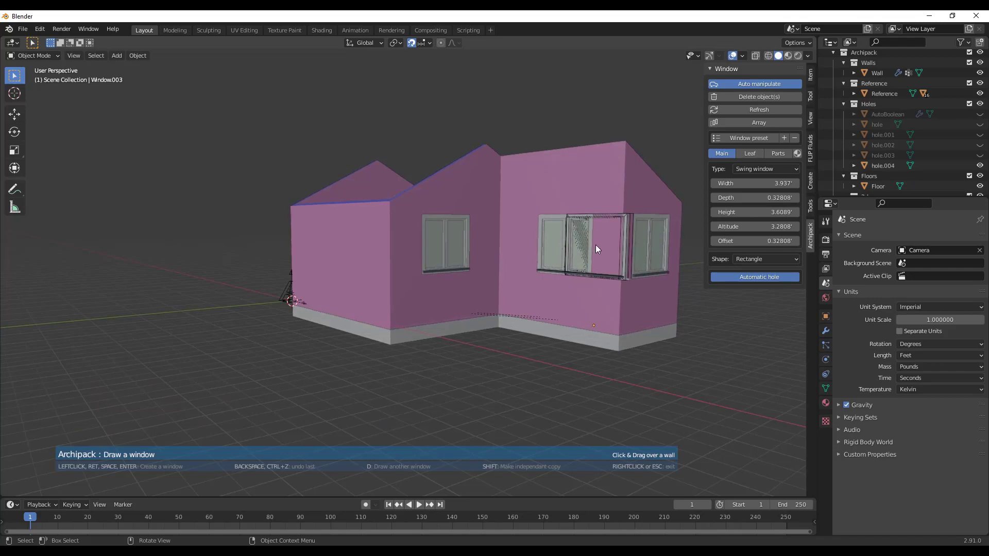
- Orbit to a steep top-down view over the house to inspect the new windows
scroll(608, 257, up, 5)
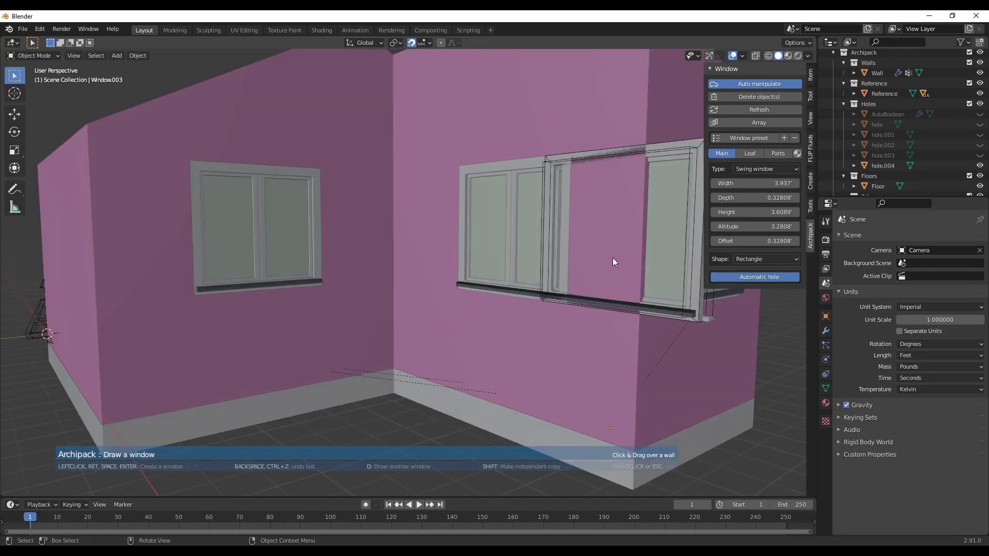
scroll(613, 258, down, 8)
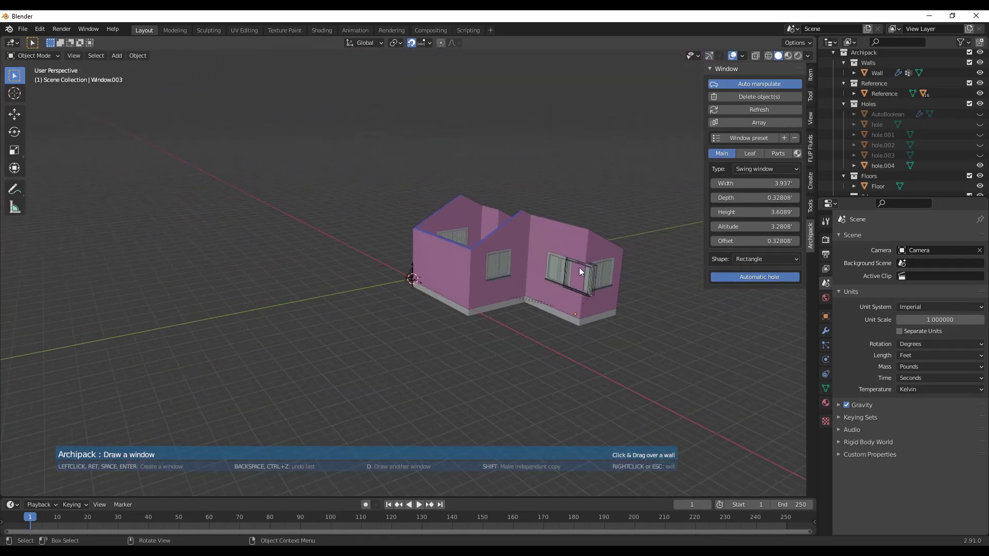
middle_drag(579, 267, 615, 247)
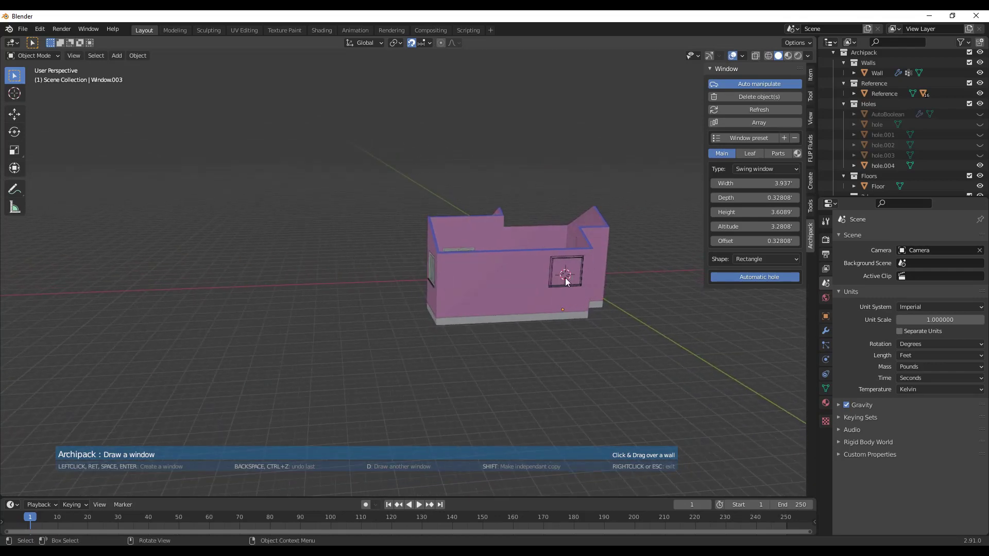
mouse_move(565, 277)
middle_down()
mouse_move(557, 341)
mouse_move(566, 342)
mouse_move(573, 302)
middle_up()
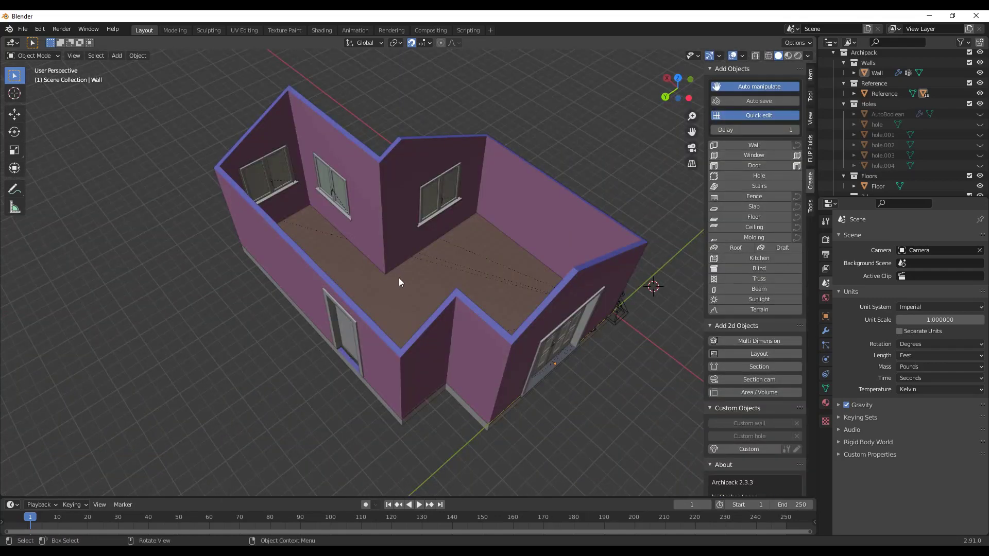
middle_drag(406, 262, 367, 260)
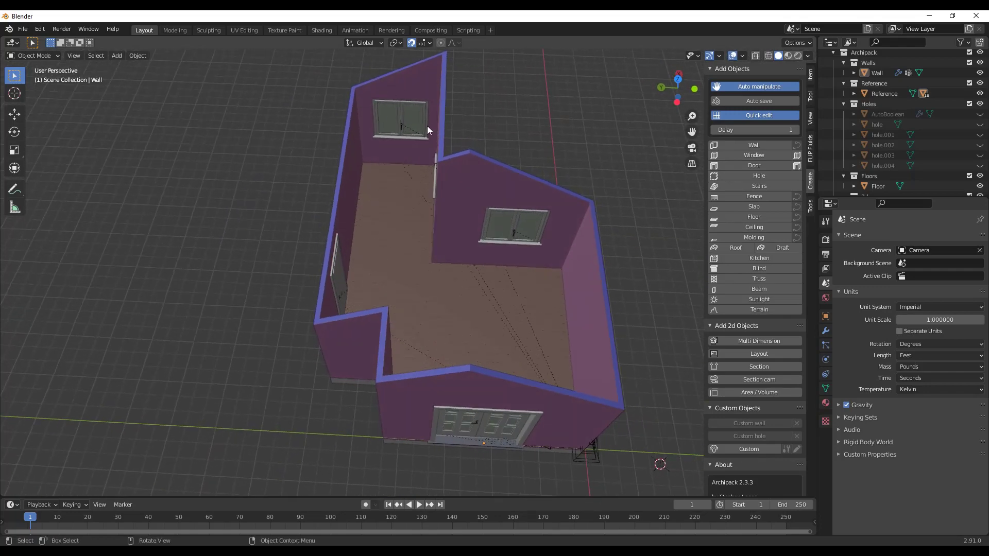
middle_drag(448, 314, 404, 316)
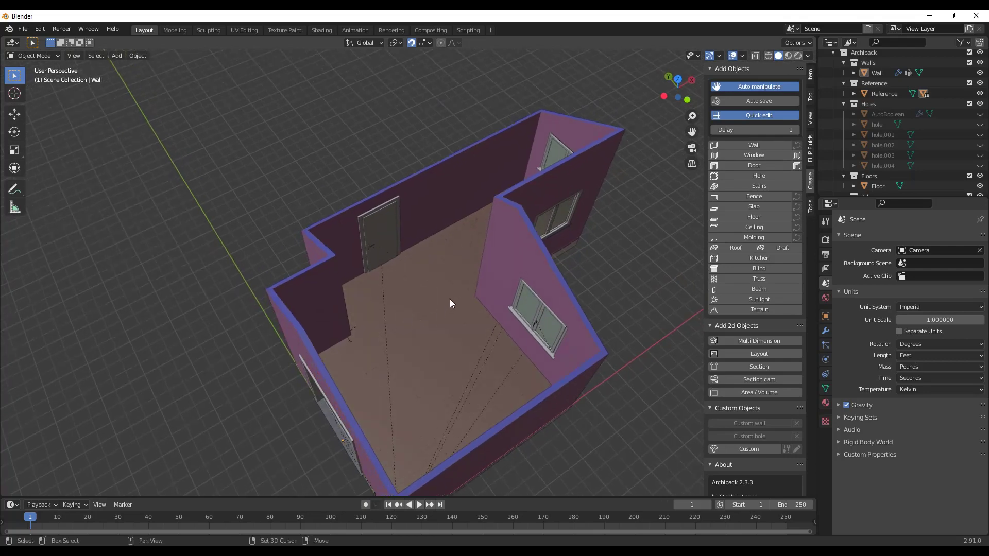
- Draw a new Archipack wall across the room interior using the Inside 10x240 preset
key(shift+a)
mouse_move(450, 297)
mouse_move(487, 412)
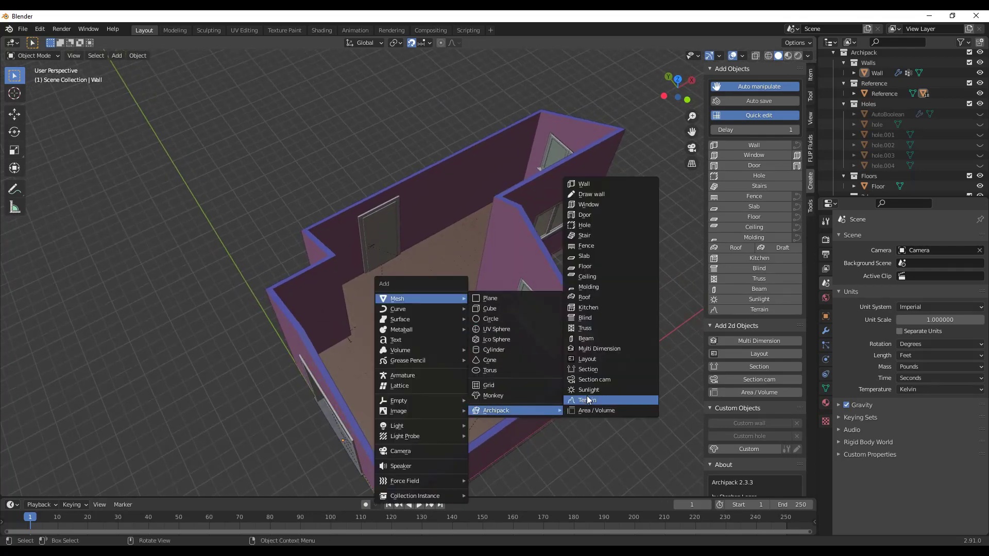
click(592, 198)
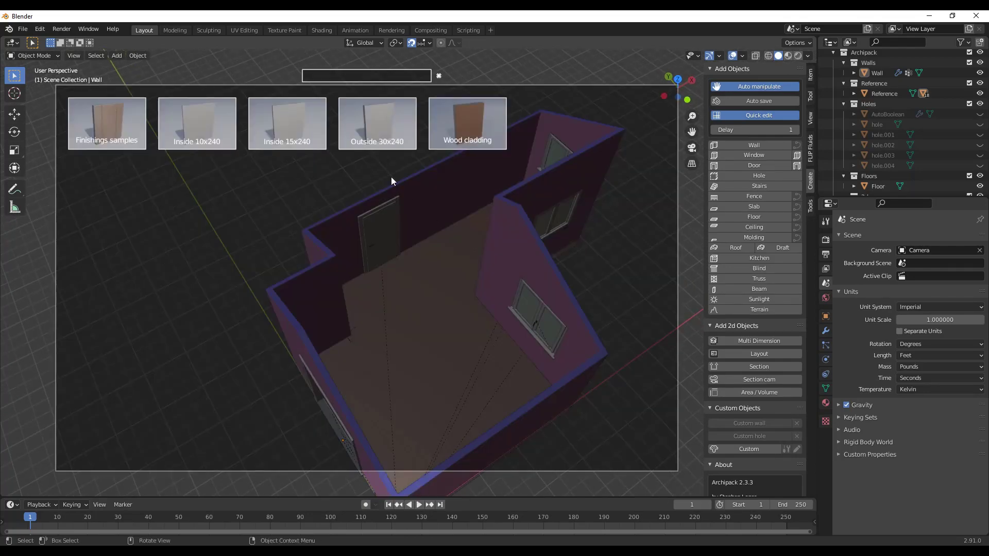
click(205, 128)
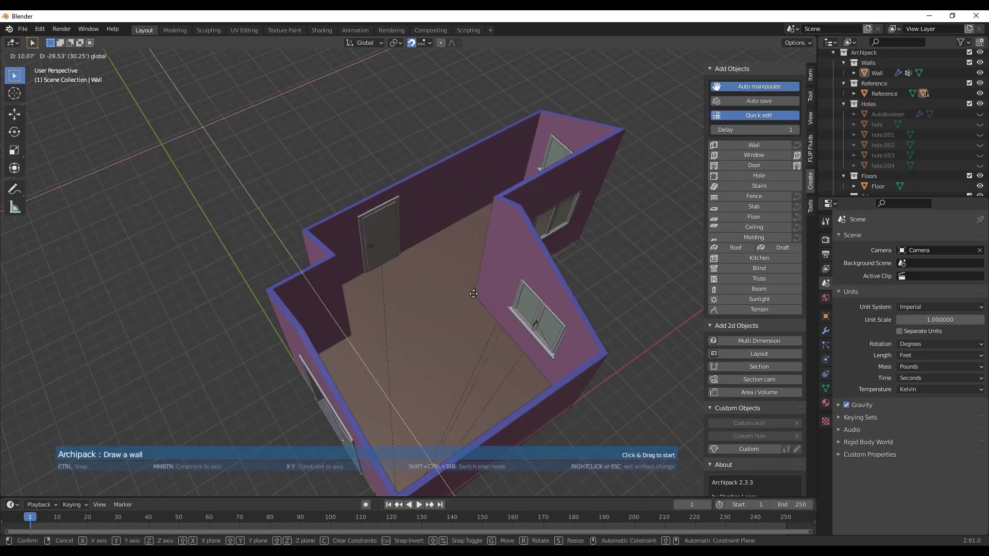
drag(477, 293, 350, 332)
- Drag the new wall's end points to reposition Wall.001, now about 9.75' long
scroll(355, 290, up, 8)
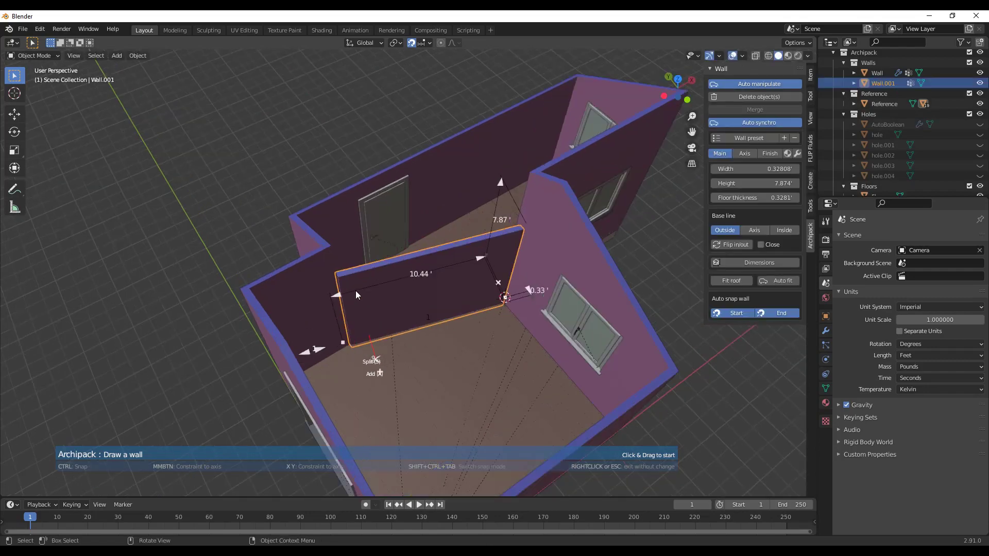
middle_drag(431, 321, 376, 350)
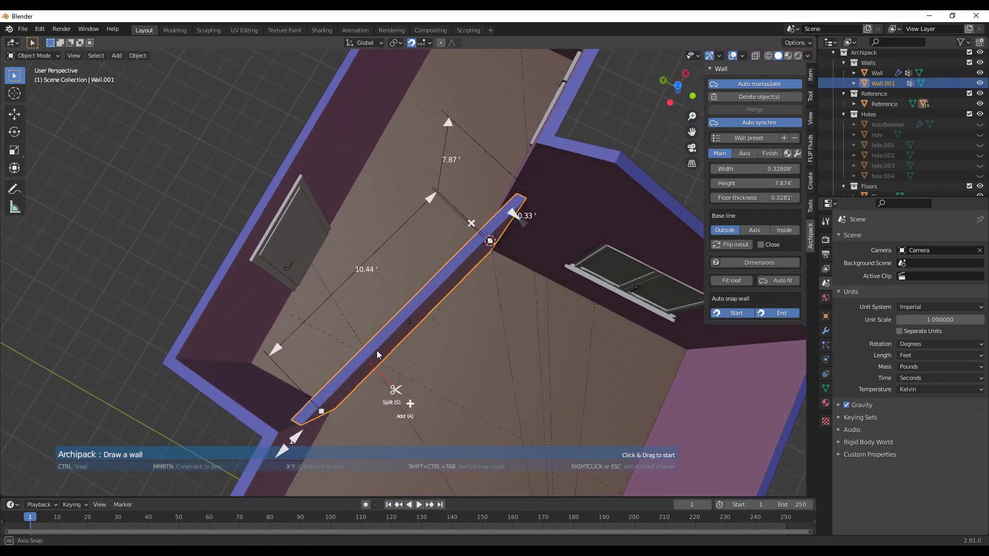
drag(321, 410, 309, 406)
mouse_move(353, 413)
middle_down()
mouse_move(372, 382)
mouse_move(336, 415)
mouse_move(307, 381)
middle_up()
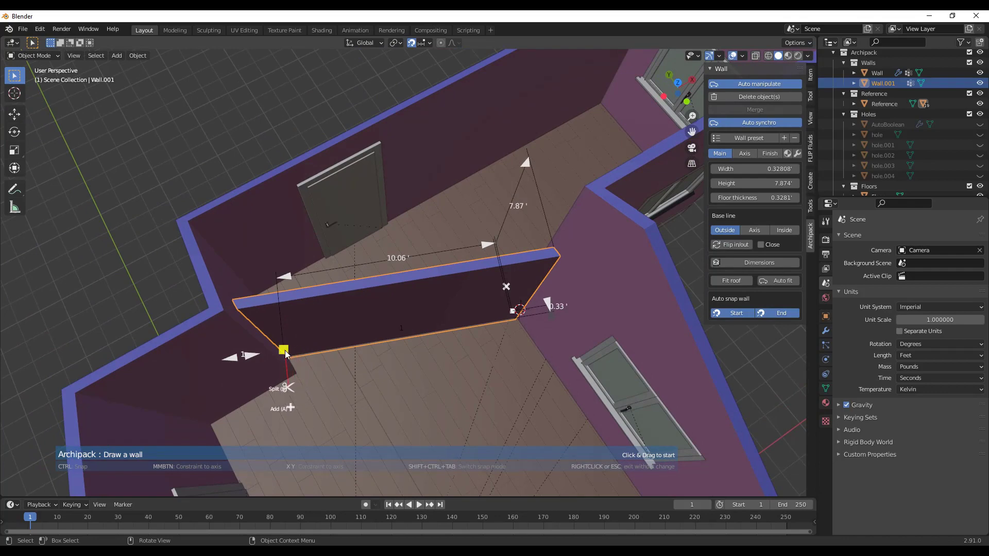
drag(285, 351, 307, 381)
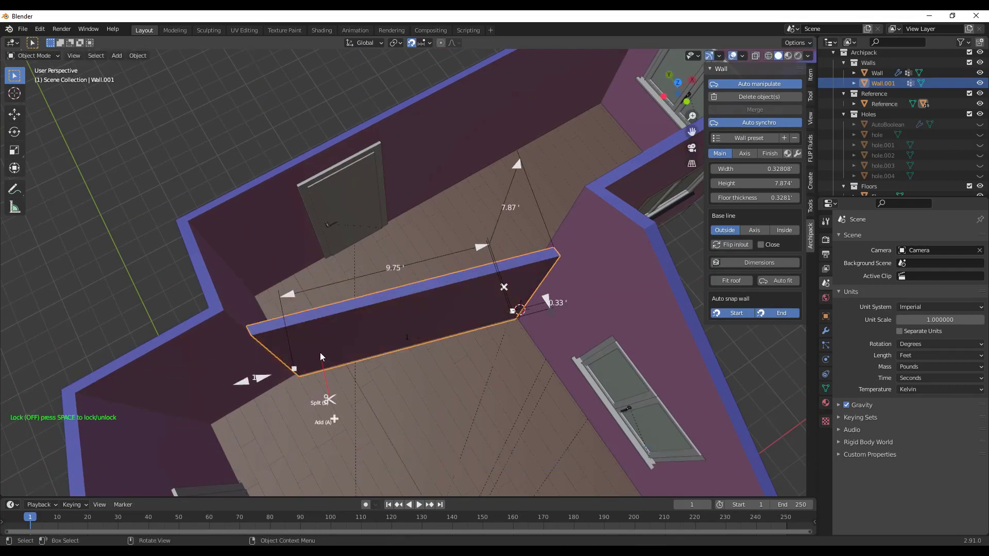
- Cancel the corner move and add Vertex to the Snap To options
right_click(352, 339)
click(420, 44)
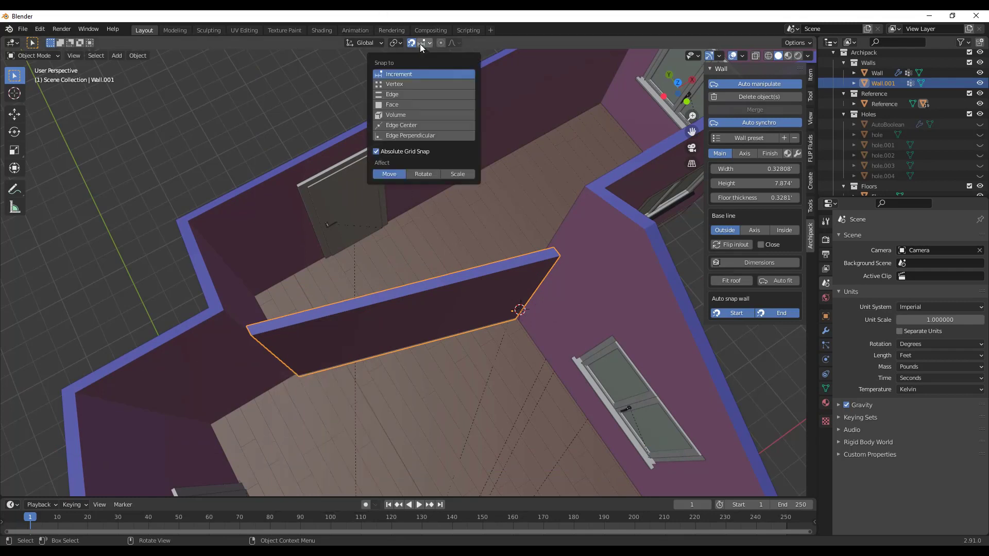
shift+click(416, 83)
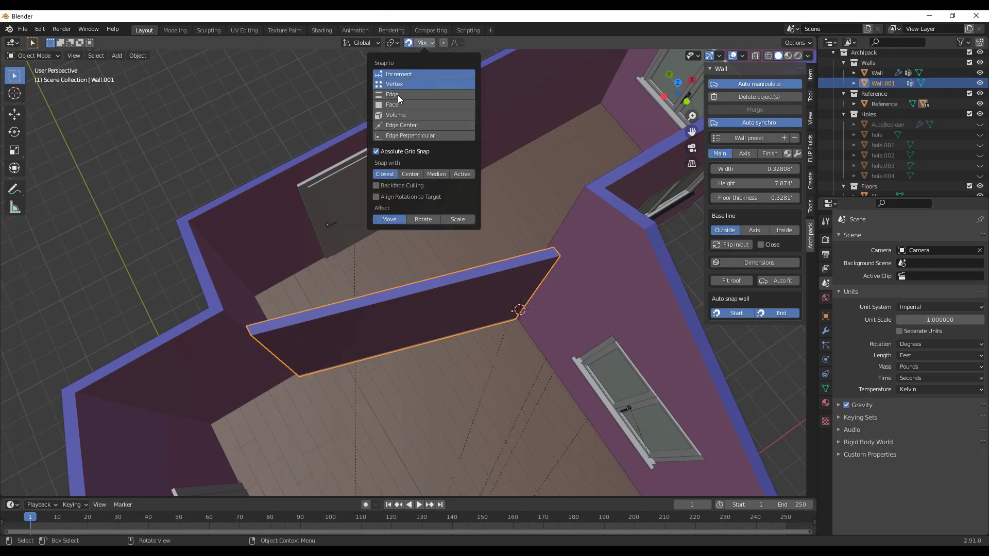
click(422, 43)
- Snap the partition wall's left end onto the outer wall and set its base line to Inside
click(315, 328)
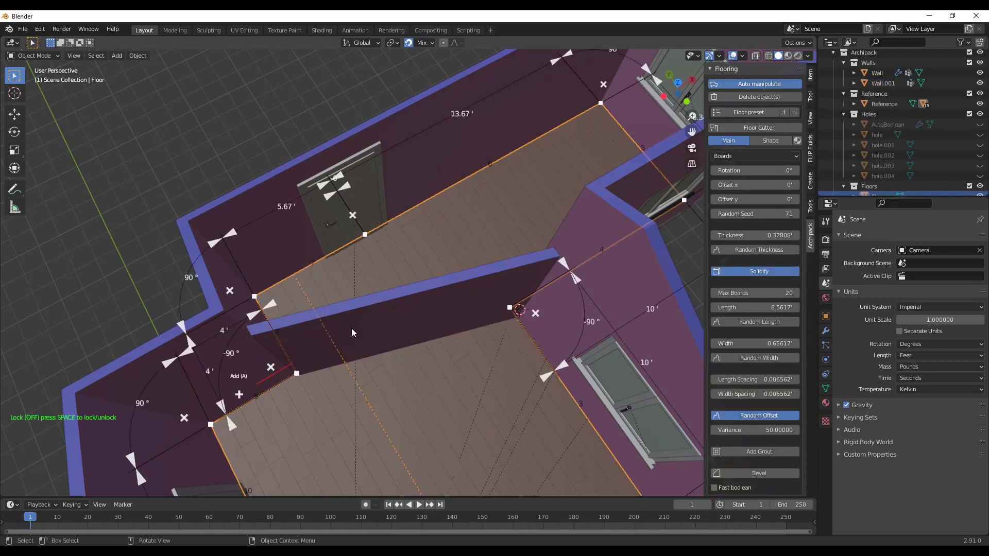
drag(296, 371, 254, 297)
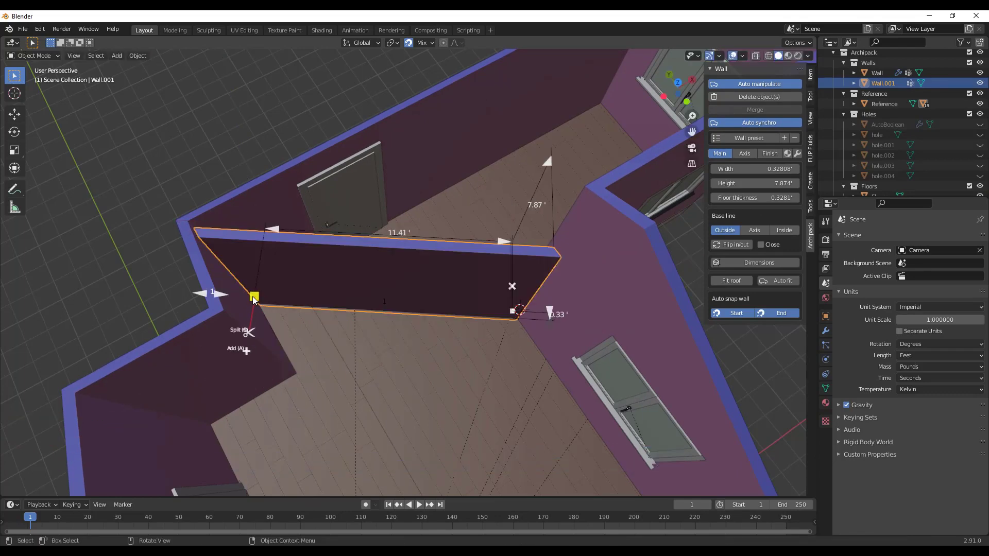
middle_drag(425, 370, 357, 351)
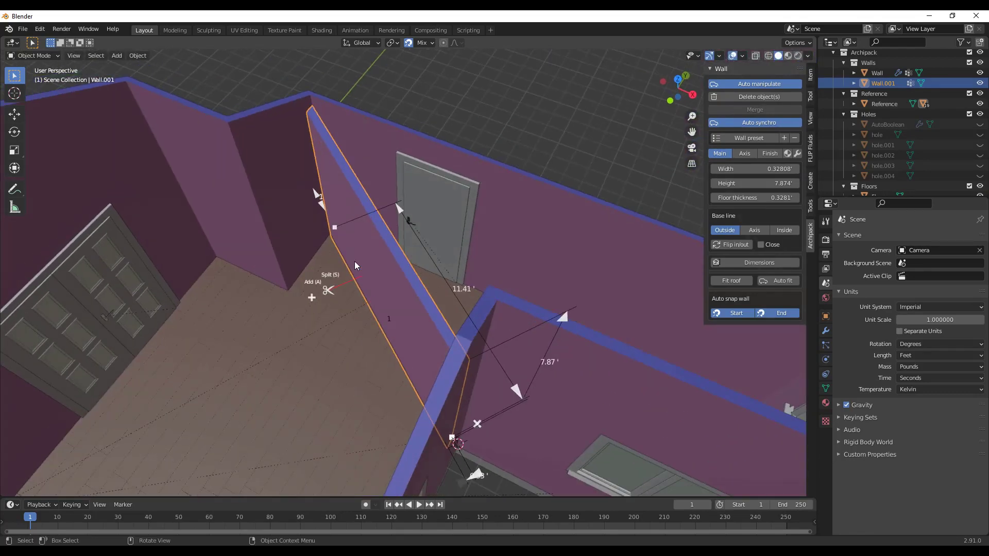
drag(336, 229, 265, 281)
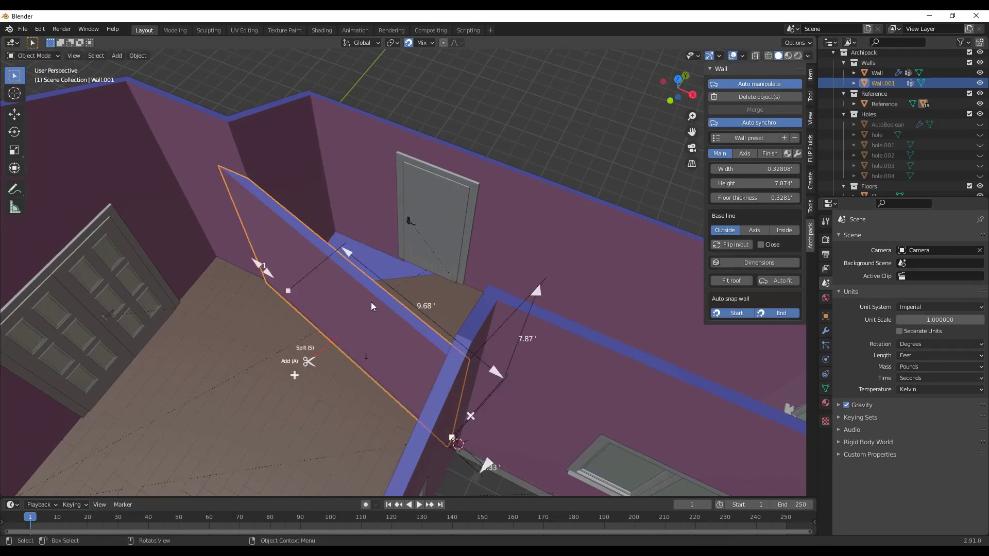
click(748, 243)
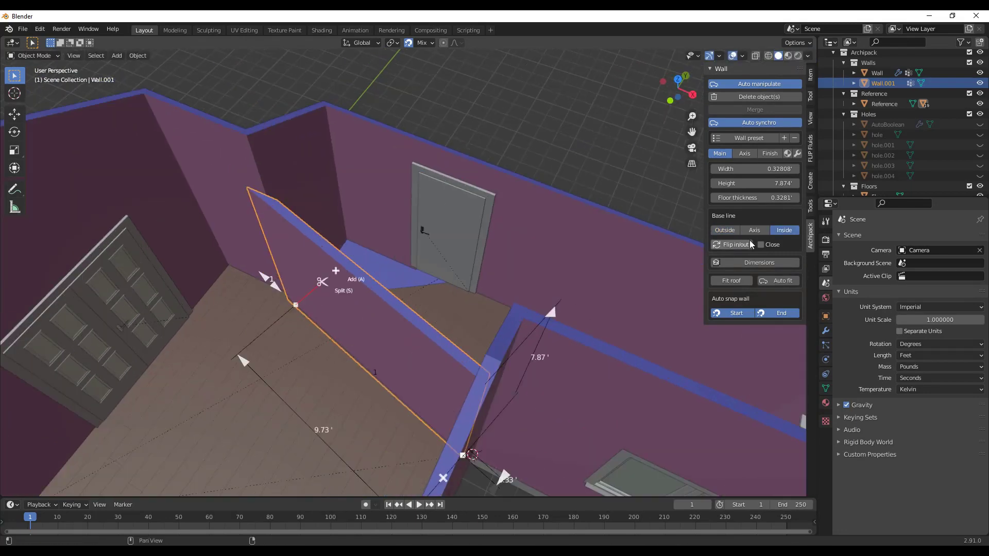
- In top-down view, move the wall end onto the outer wall's inner corner, making it 9.69' long
scroll(273, 210, up, 8)
middle_drag(279, 209, 288, 236)
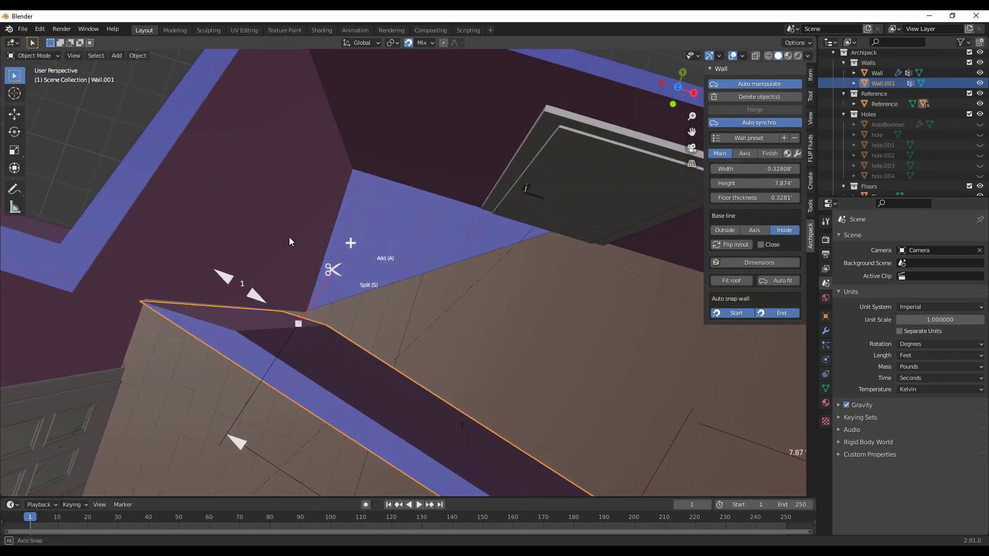
scroll(290, 233, down, 6)
click(678, 88)
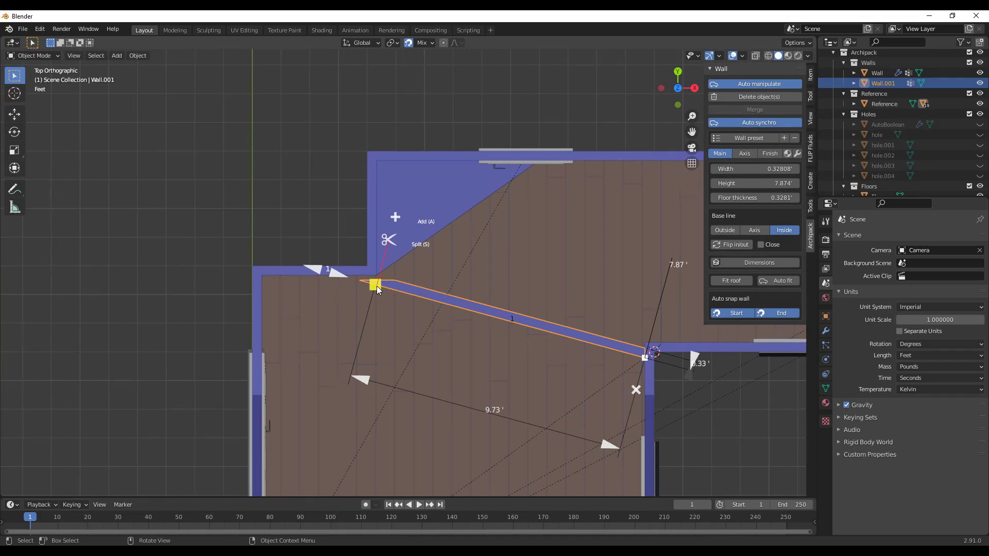
drag(375, 286, 375, 276)
scroll(368, 273, up, 3)
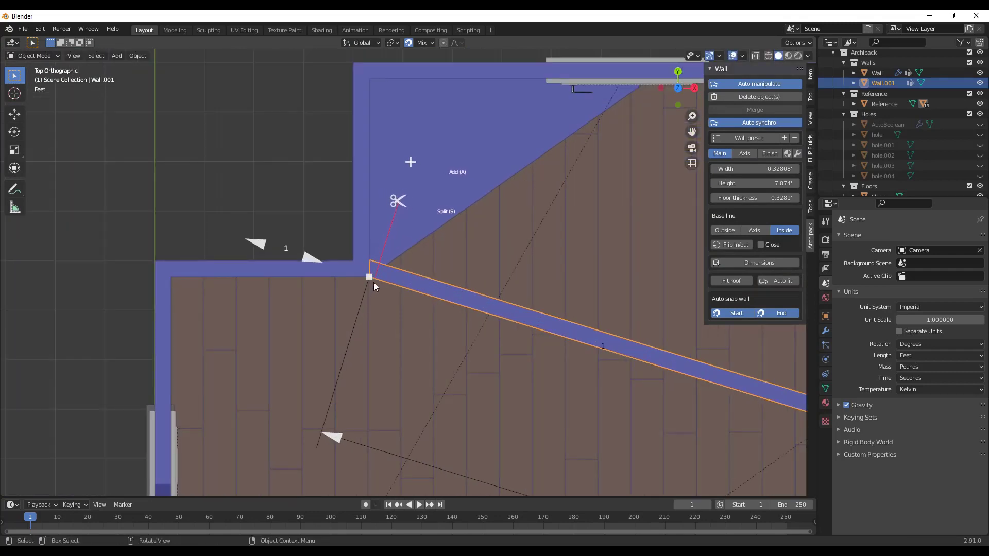
scroll(347, 273, down, 5)
middle_drag(347, 273, 798, 210)
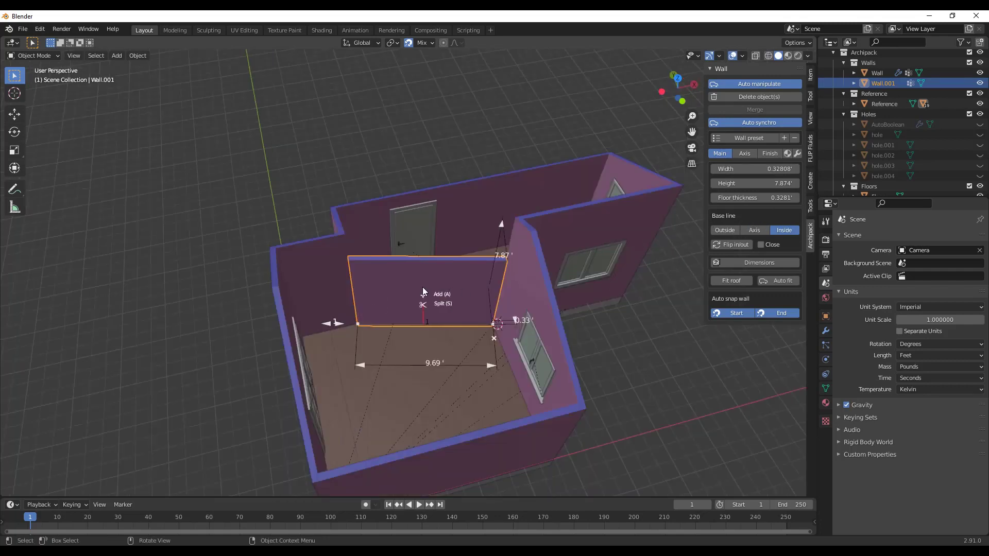
- Place an Archipack door preset in the partition wall, creating the AutoBoolean.001 opening
click(798, 153)
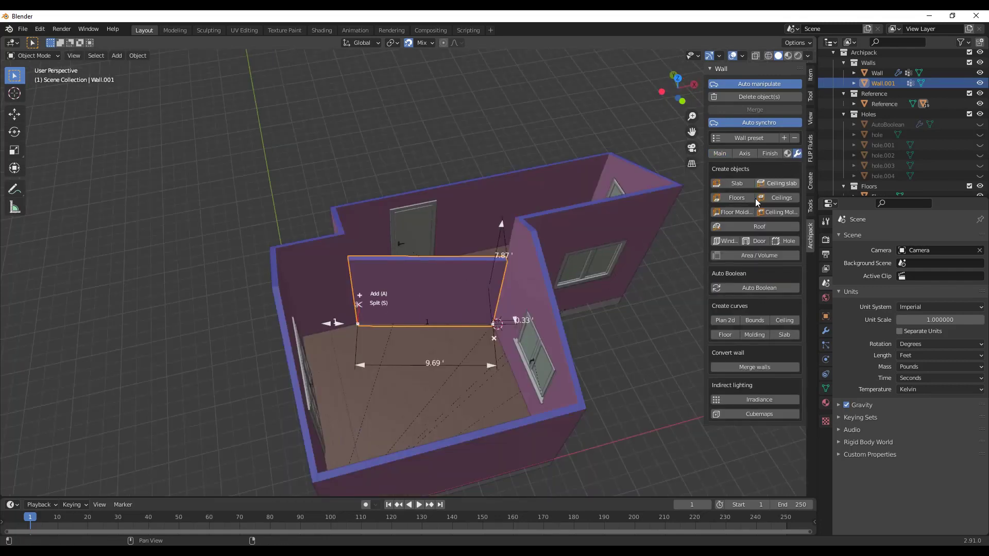
click(755, 241)
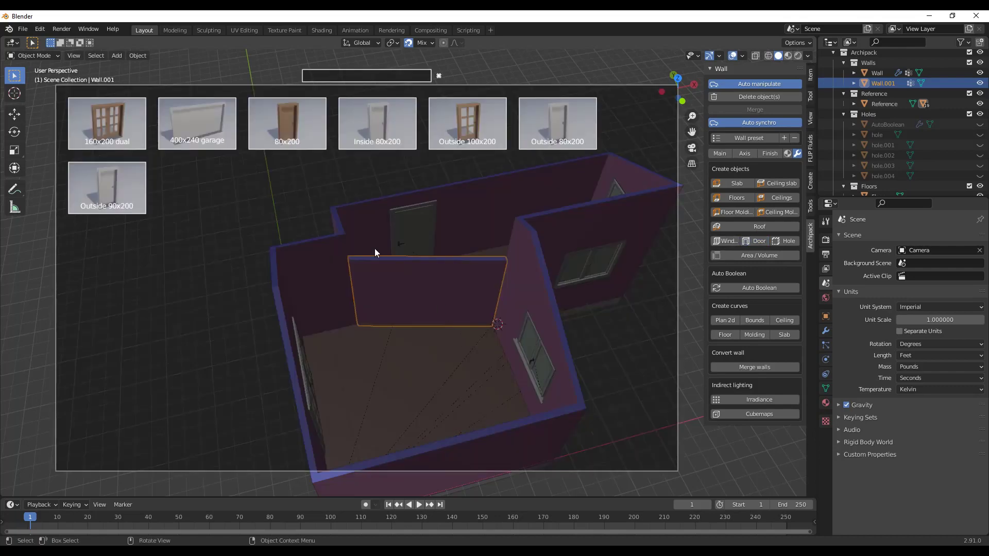
click(284, 129)
click(421, 311)
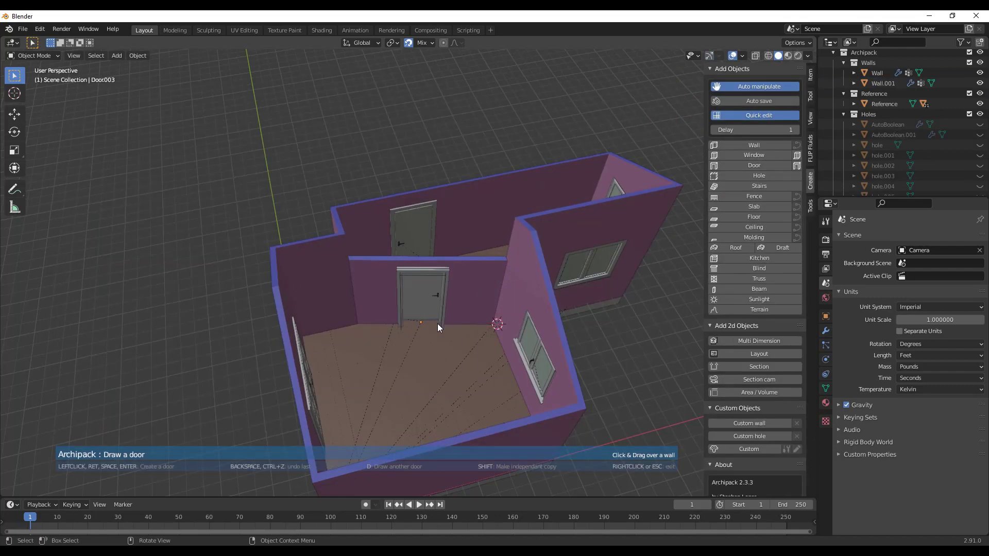
middle_drag(468, 348, 462, 321)
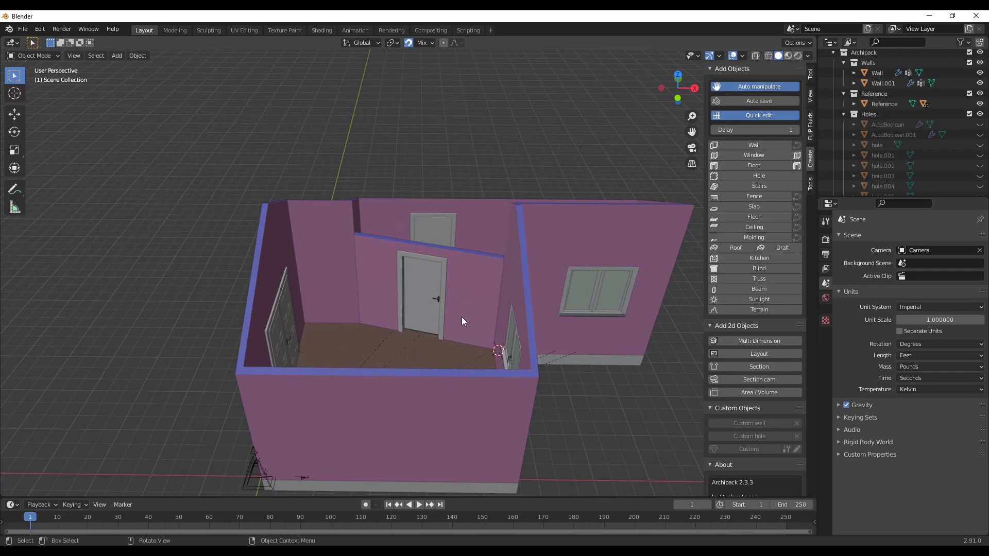
scroll(442, 315, down, 1)
scroll(439, 310, up, 3)
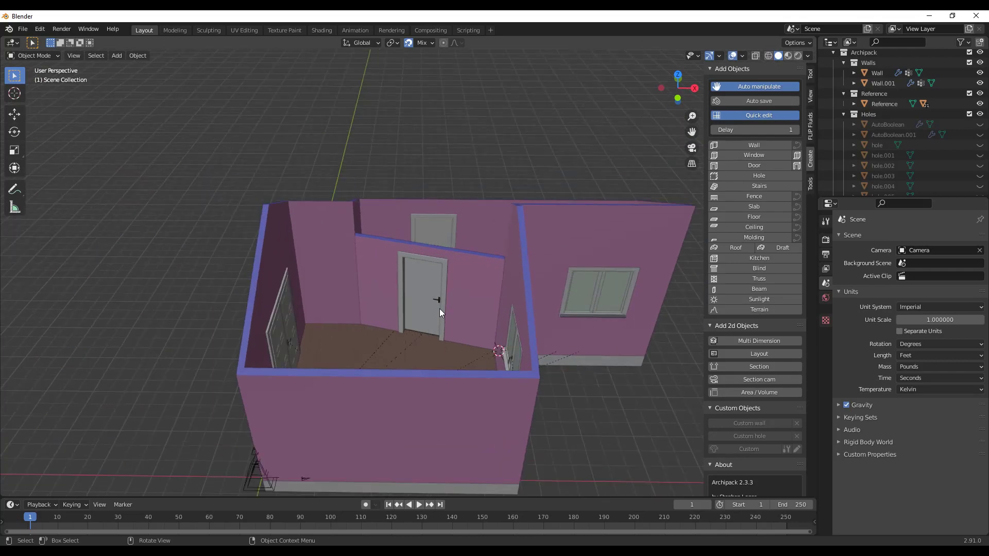
scroll(443, 309, down, 2)
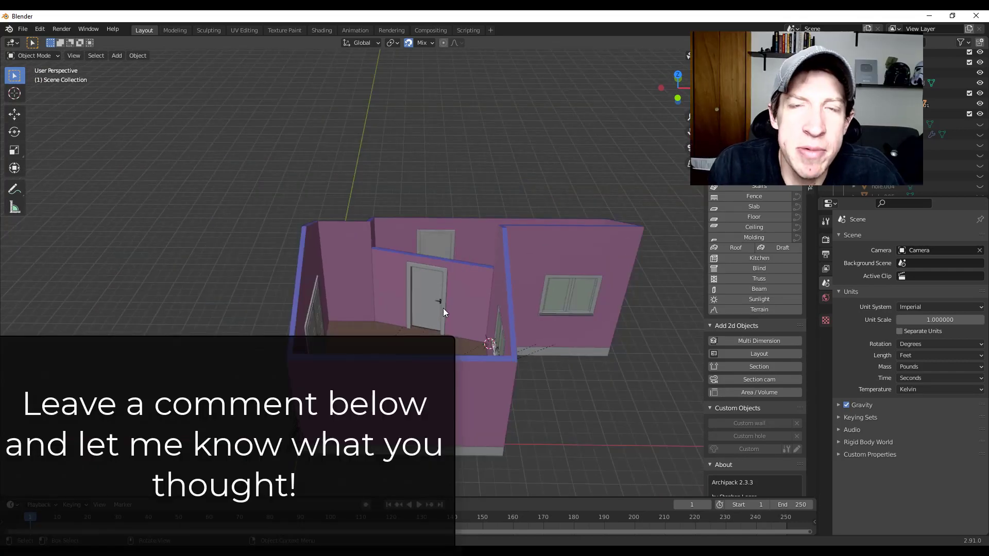